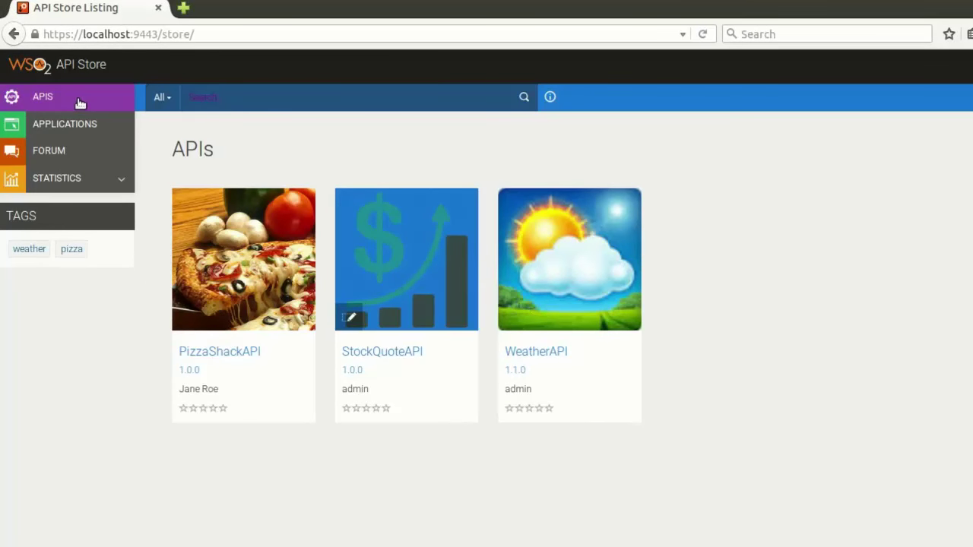
# - Look through the Applications, Forum and Statistics pages of the store and return to the API listing
pyautogui.click(79, 127)
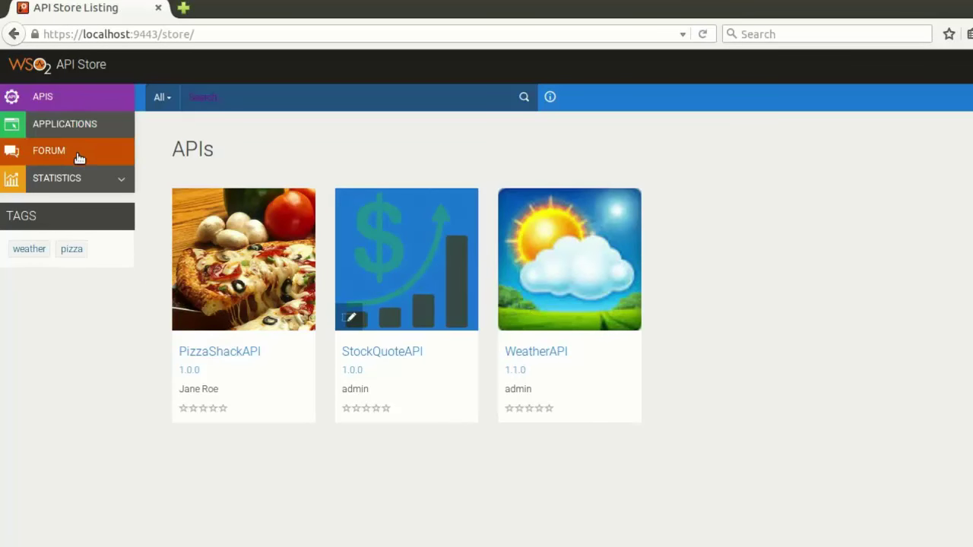
pyautogui.click(76, 155)
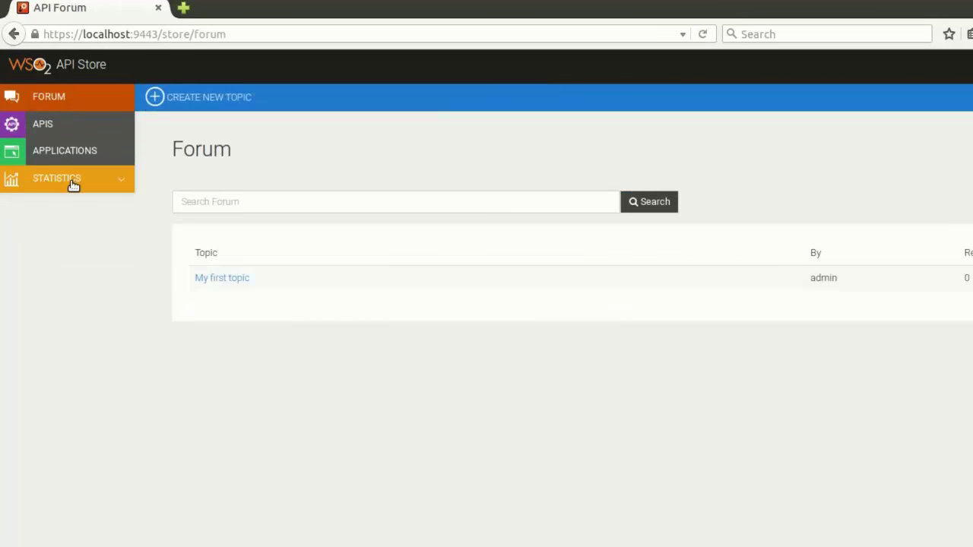
pyautogui.click(74, 182)
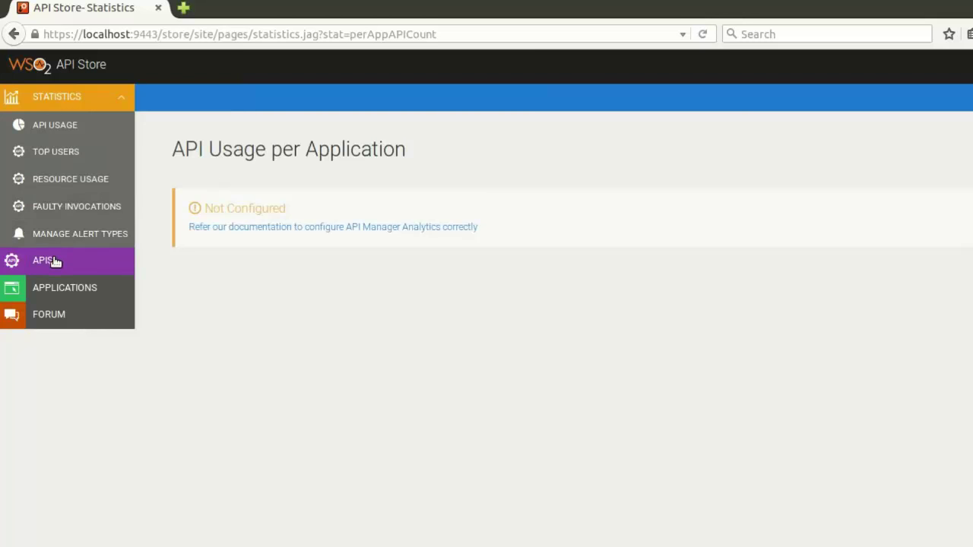
pyautogui.click(81, 261)
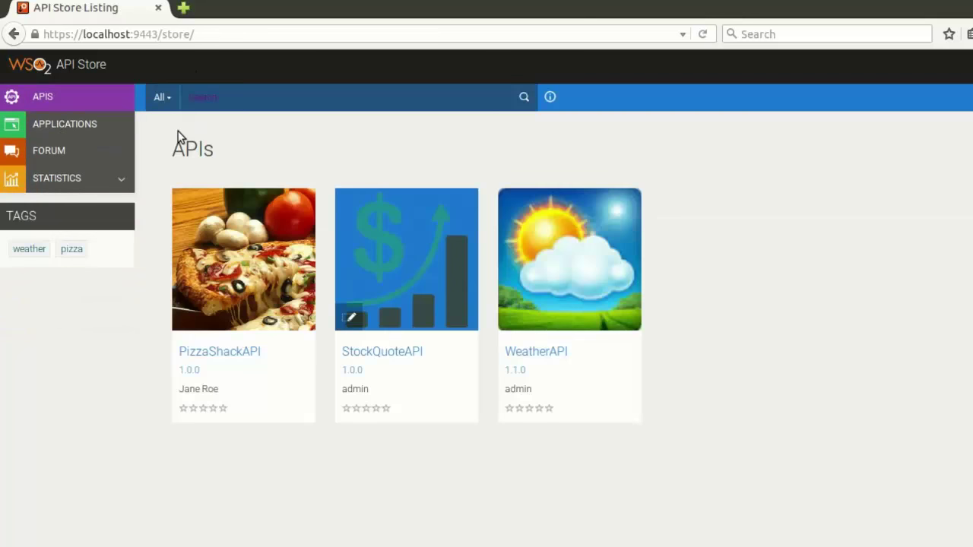
# - Filter the API listing by Production and by Prototyped, and return it to All
pyautogui.click(172, 101)
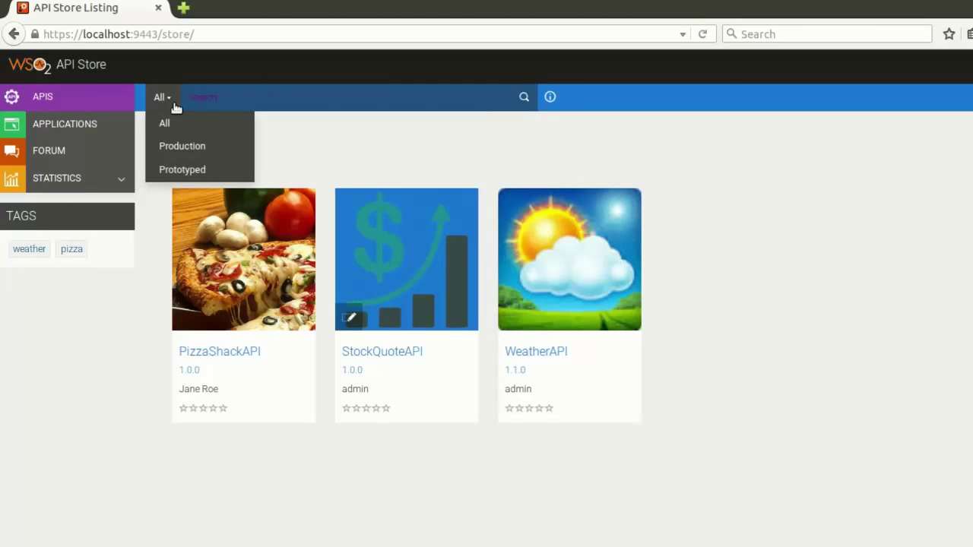
pyautogui.click(195, 150)
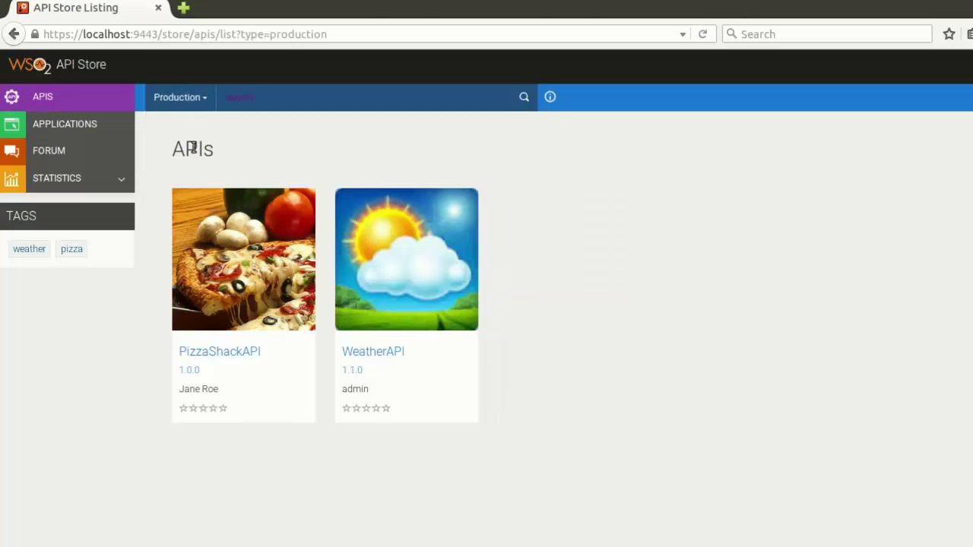
pyautogui.click(193, 108)
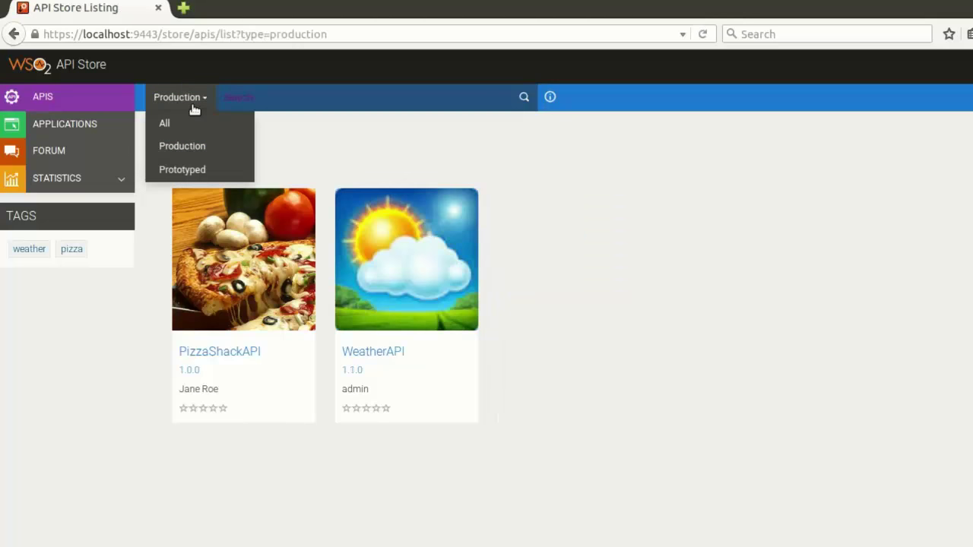
pyautogui.click(180, 172)
pyautogui.click(201, 99)
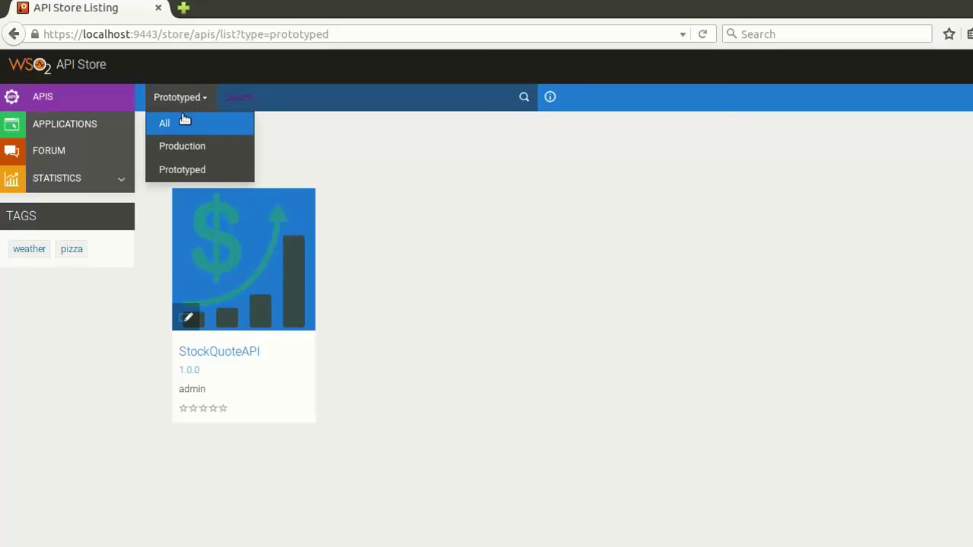
pyautogui.click(185, 122)
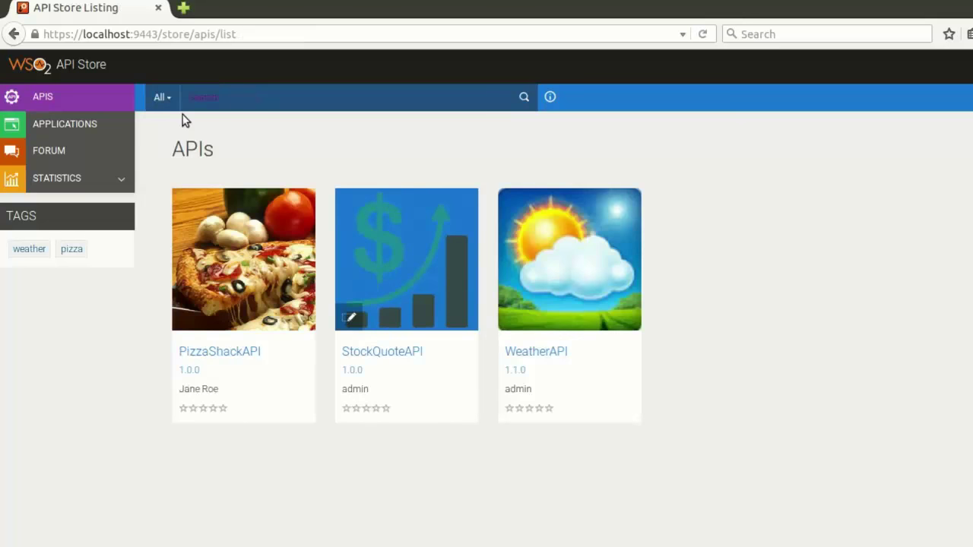
# - Open PizzaShackAPI and start a new application for it named "My pizza application"
pyautogui.click(211, 353)
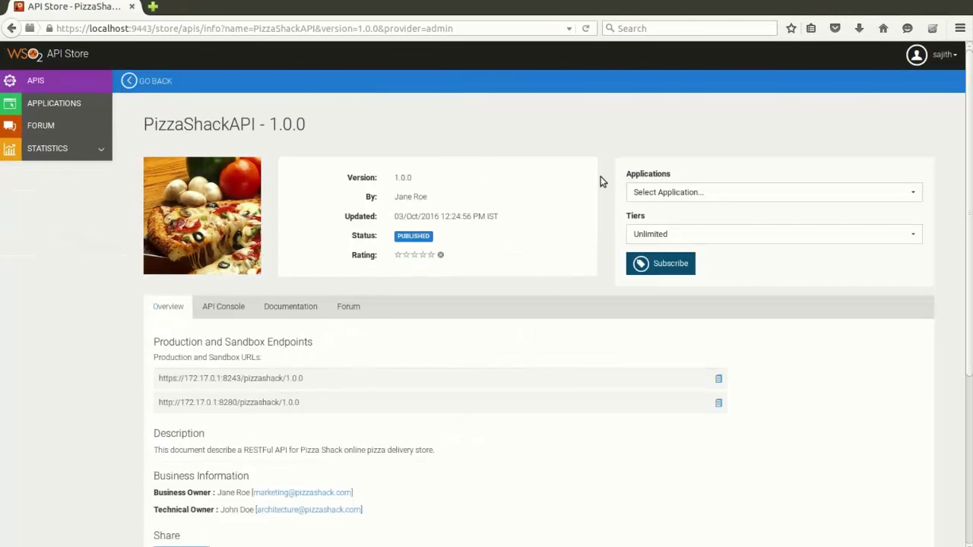
pyautogui.click(689, 193)
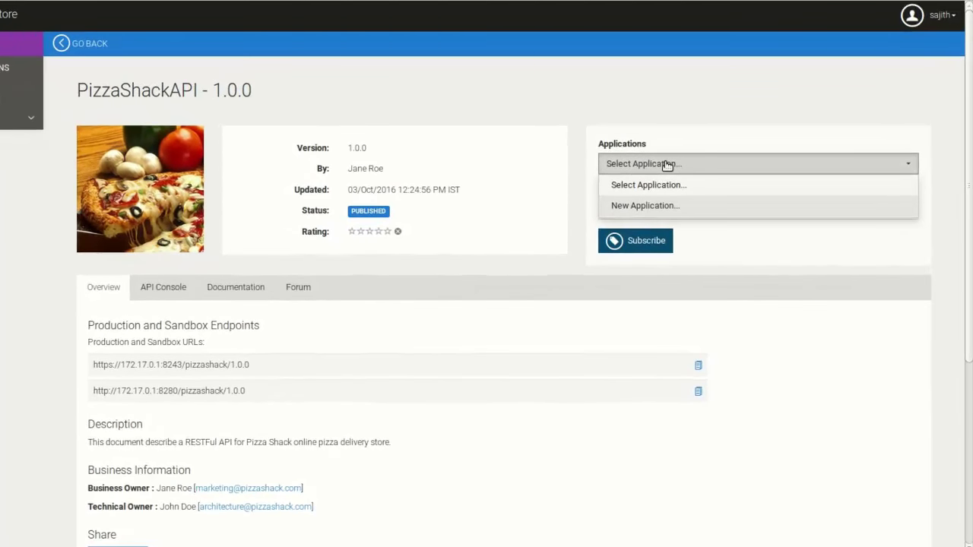
pyautogui.click(652, 207)
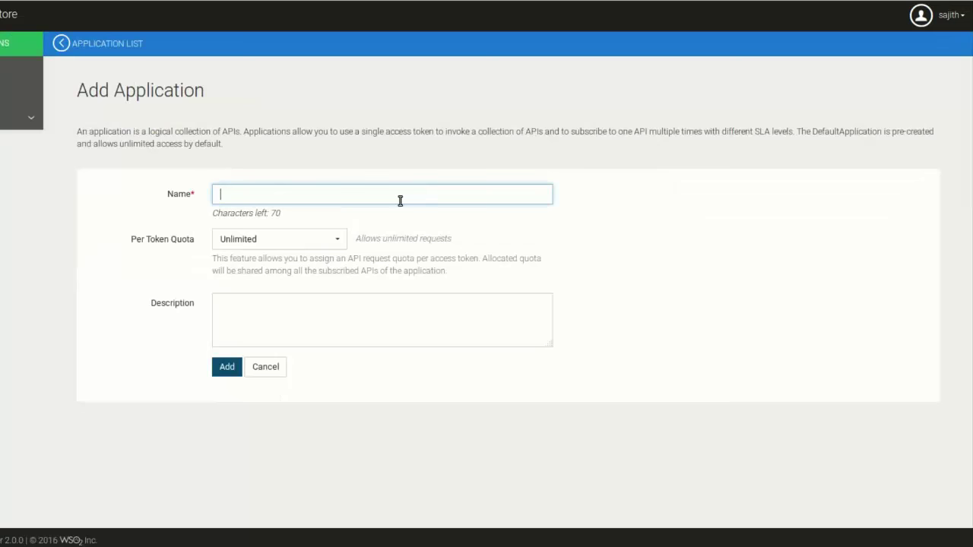
pyautogui.write('My ')
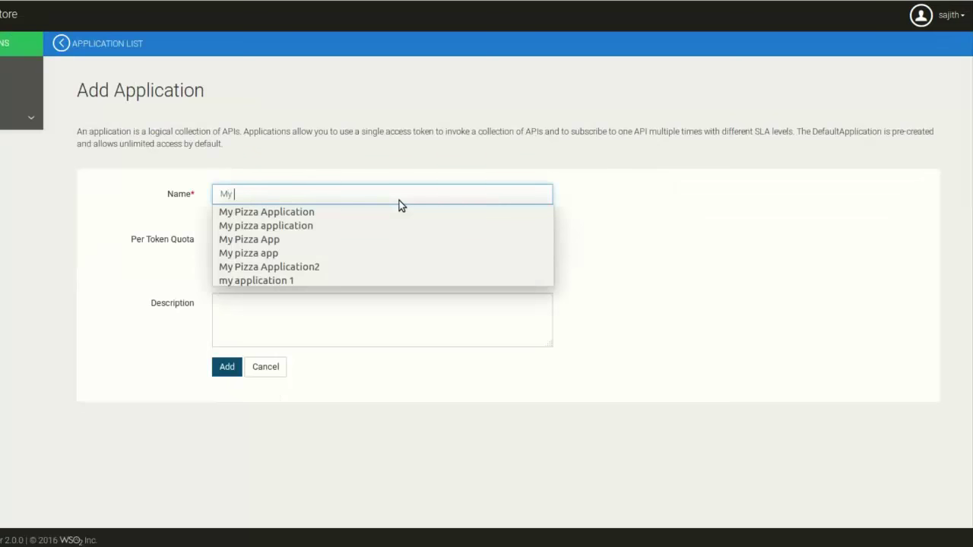
pyautogui.write('pizza a')
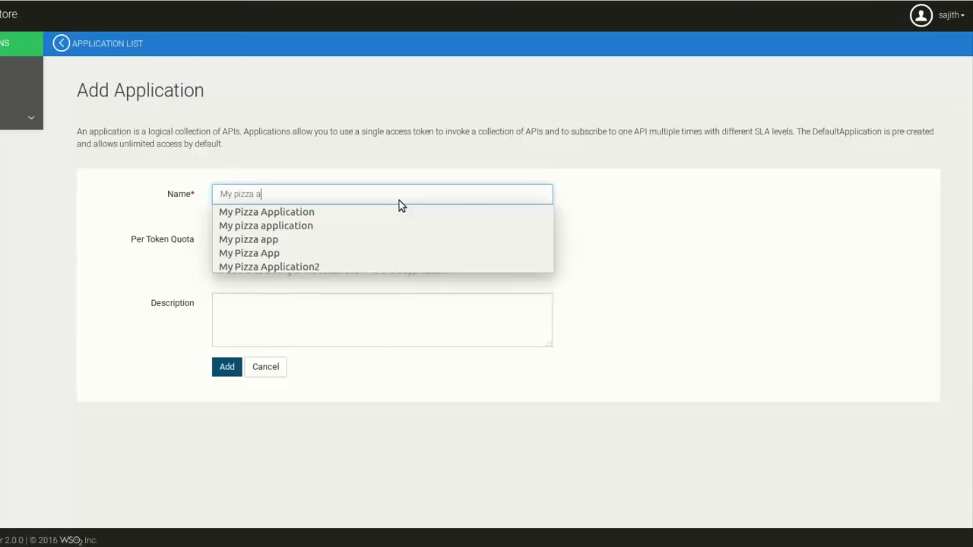
pyautogui.write('pplication')
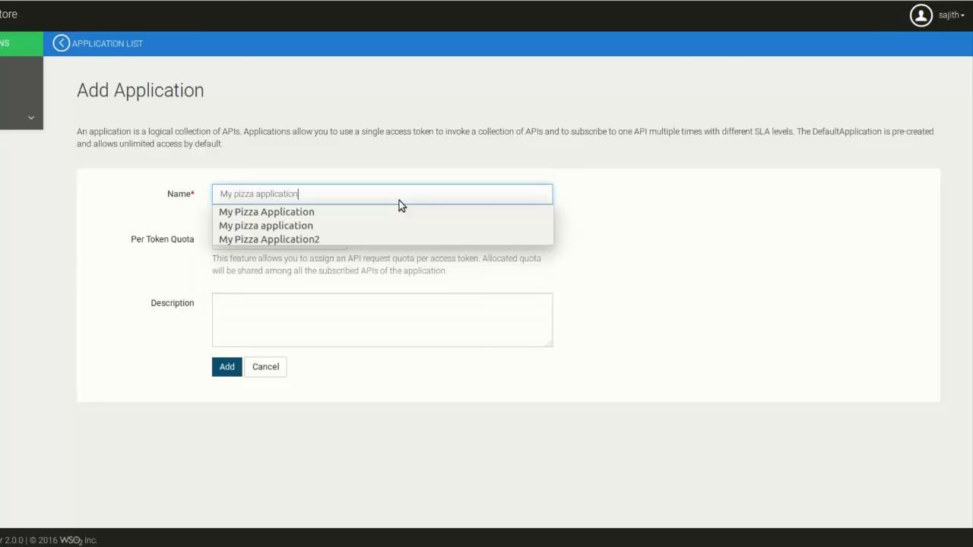
pyautogui.click(709, 193)
# - Set the application's per token quota to 50PerMin, add the application and return to the API detail page
pyautogui.click(319, 237)
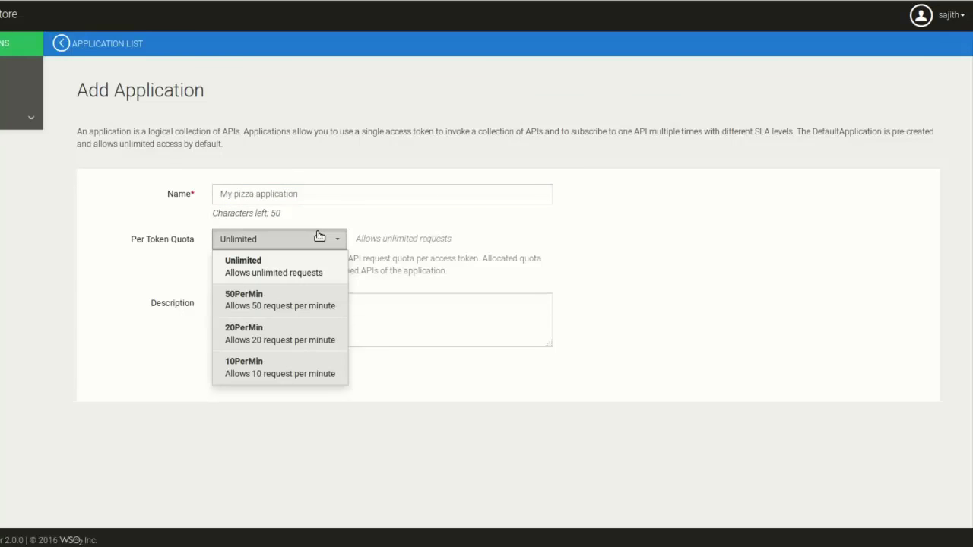
pyautogui.click(312, 304)
pyautogui.click(227, 367)
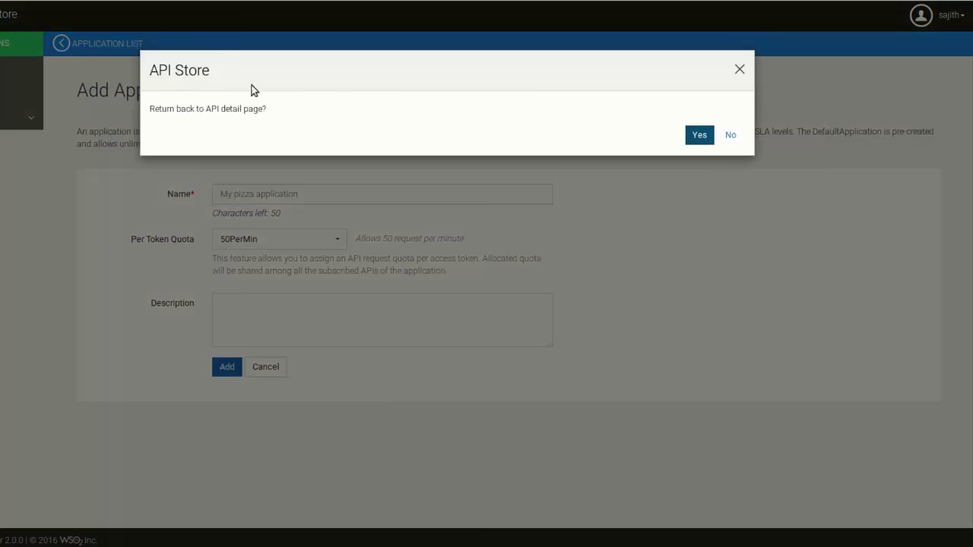
pyautogui.click(699, 134)
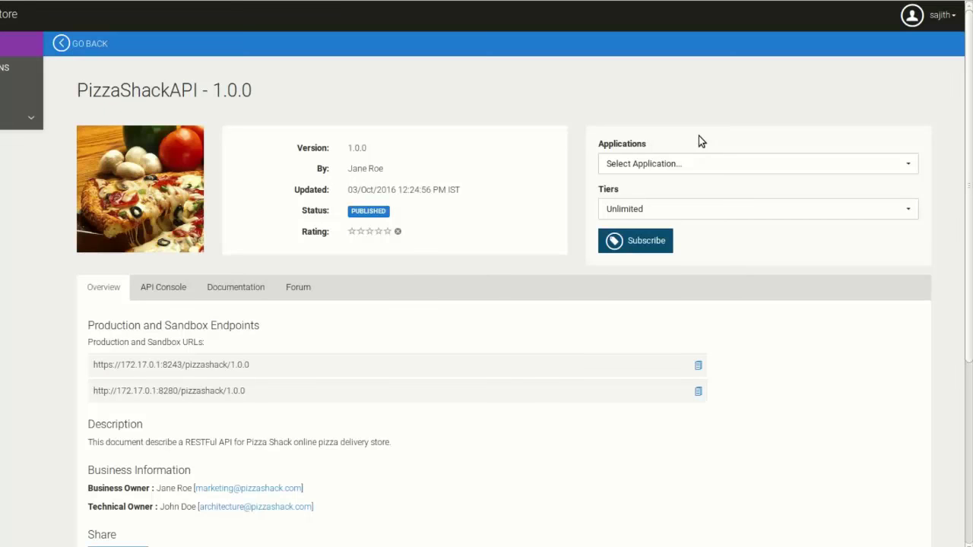
# - Subscribe "My pizza application" to PizzaShackAPI with the Gold tier
pyautogui.click(680, 162)
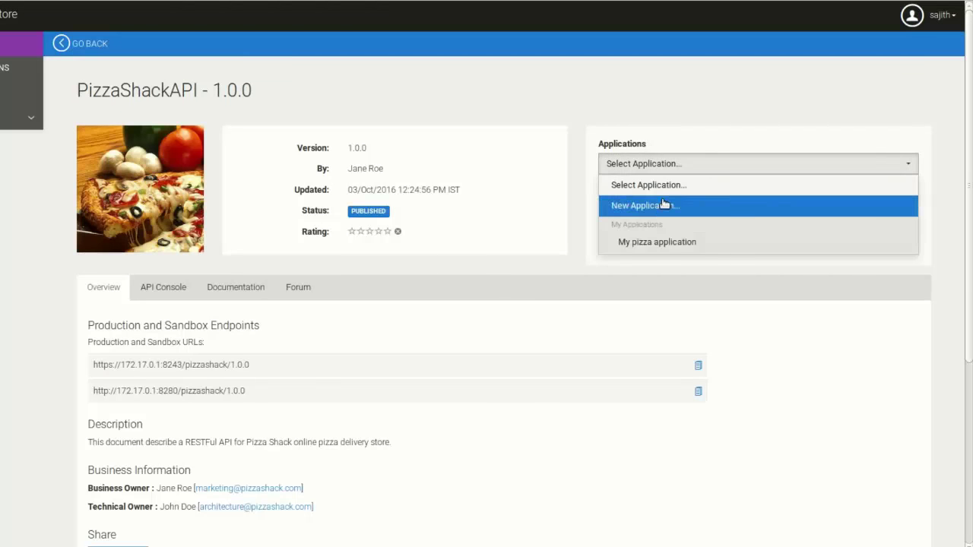
pyautogui.click(653, 243)
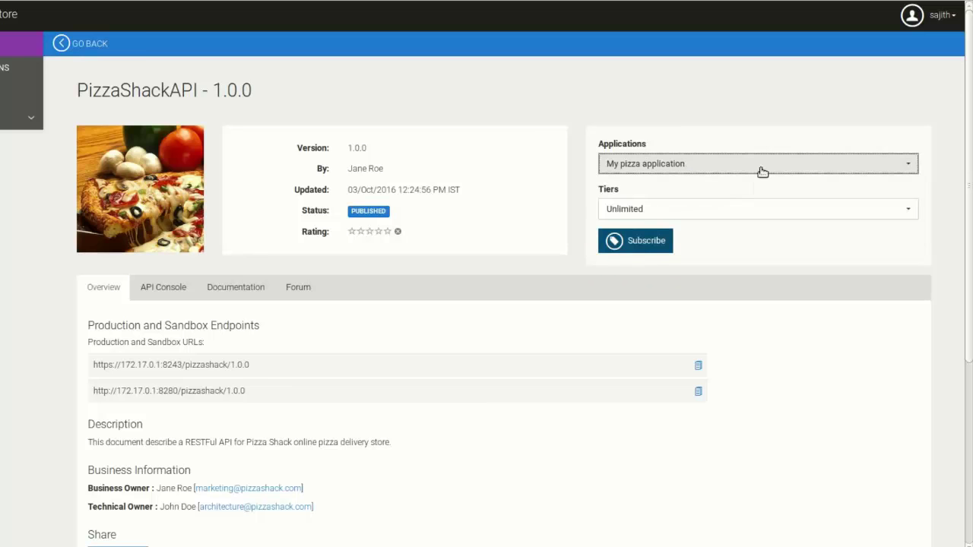
pyautogui.click(674, 217)
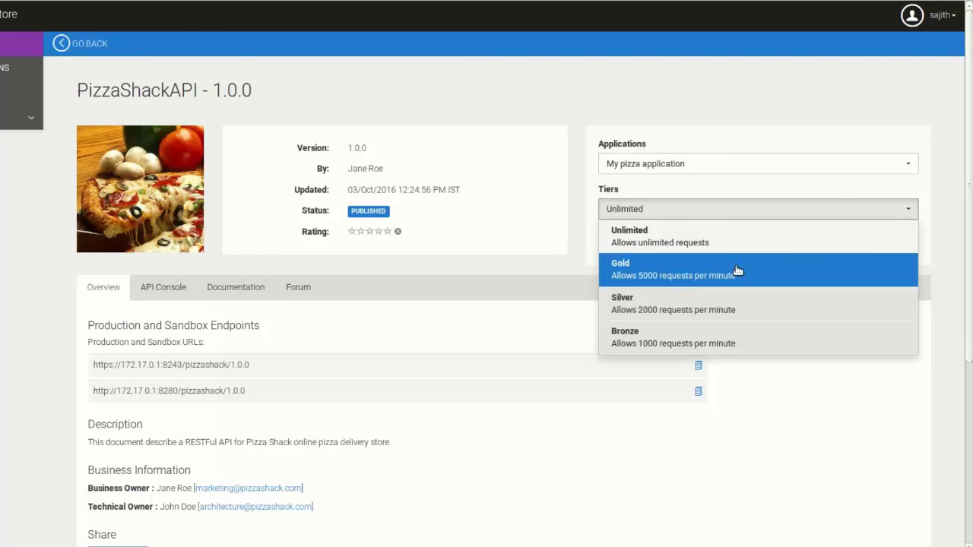
pyautogui.click(765, 273)
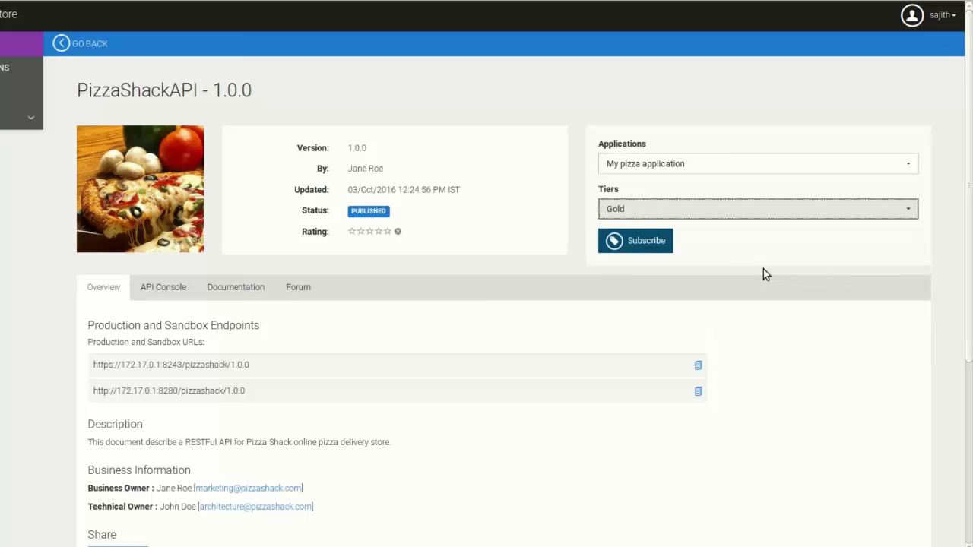
pyautogui.click(644, 242)
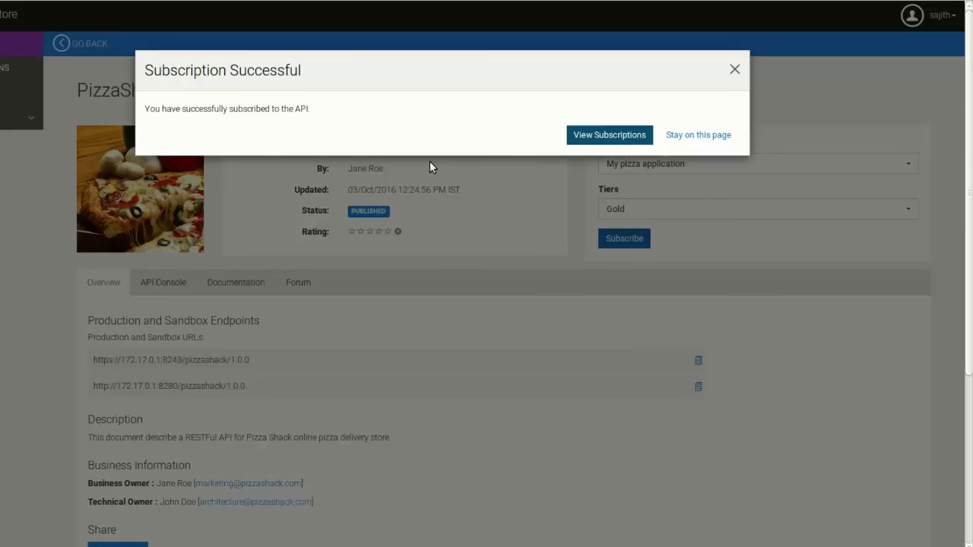
# - View the application's subscriptions and details, and open its production key settings
pyautogui.click(611, 135)
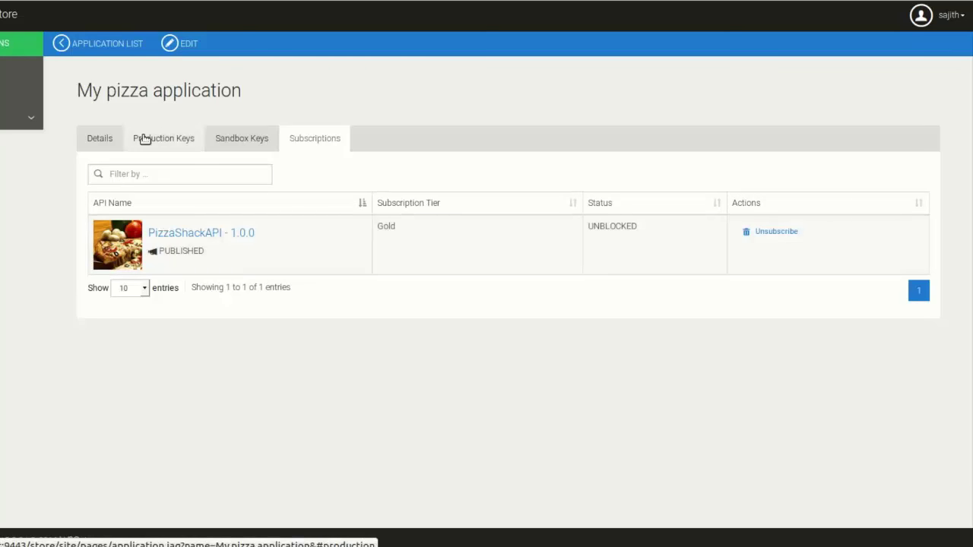
pyautogui.click(106, 139)
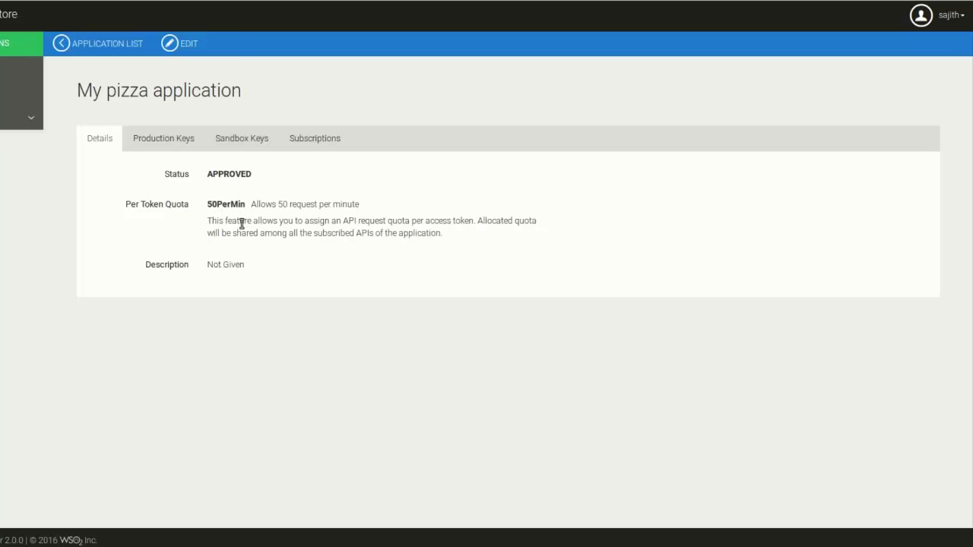
pyautogui.click(140, 147)
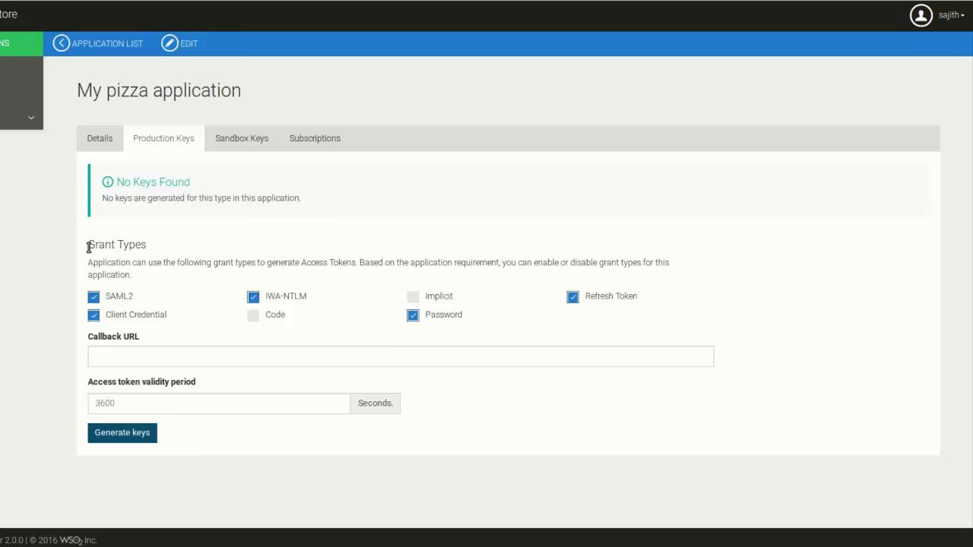
pyautogui.click(93, 297)
pyautogui.click(253, 297)
pyautogui.click(119, 297)
pyautogui.click(255, 298)
pyautogui.click(322, 353)
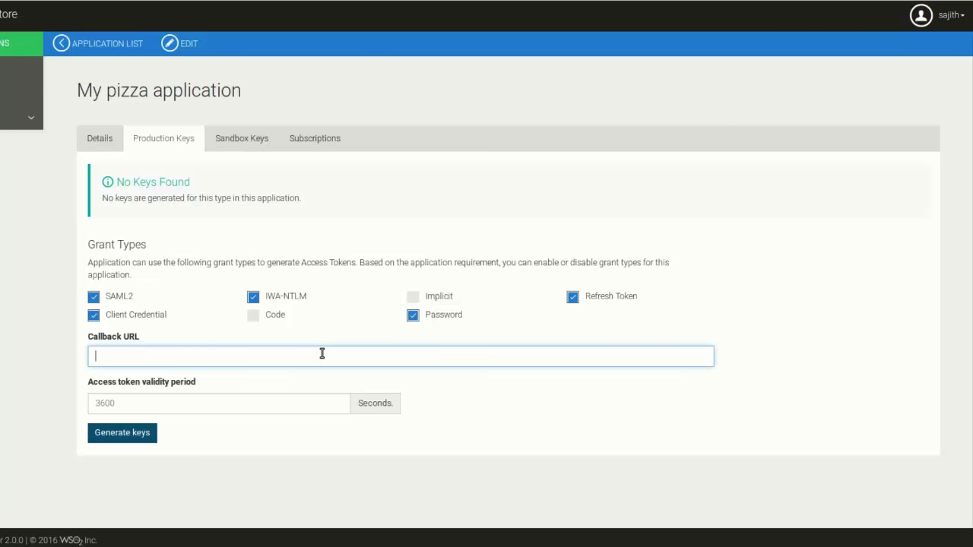
pyautogui.write('http://localhost:8080')
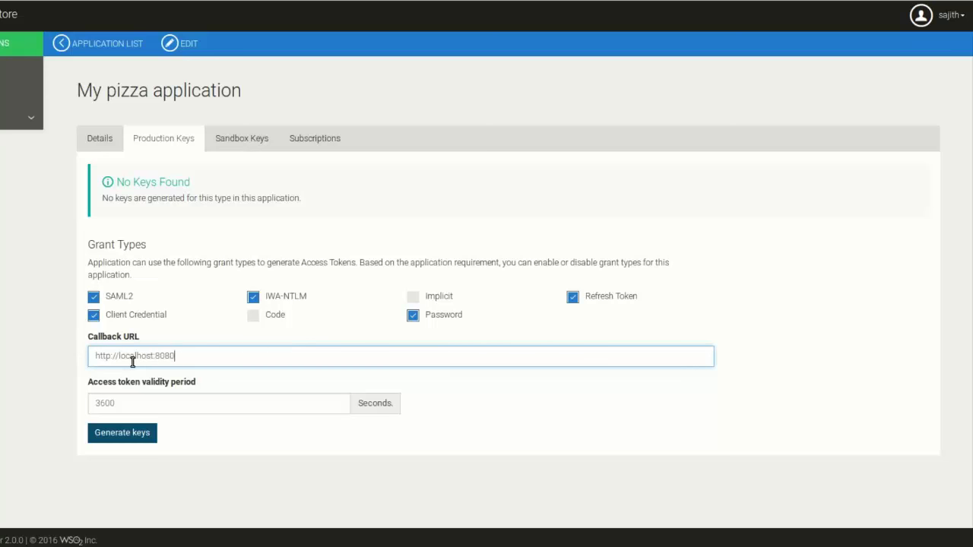
pyautogui.write('/myapp')
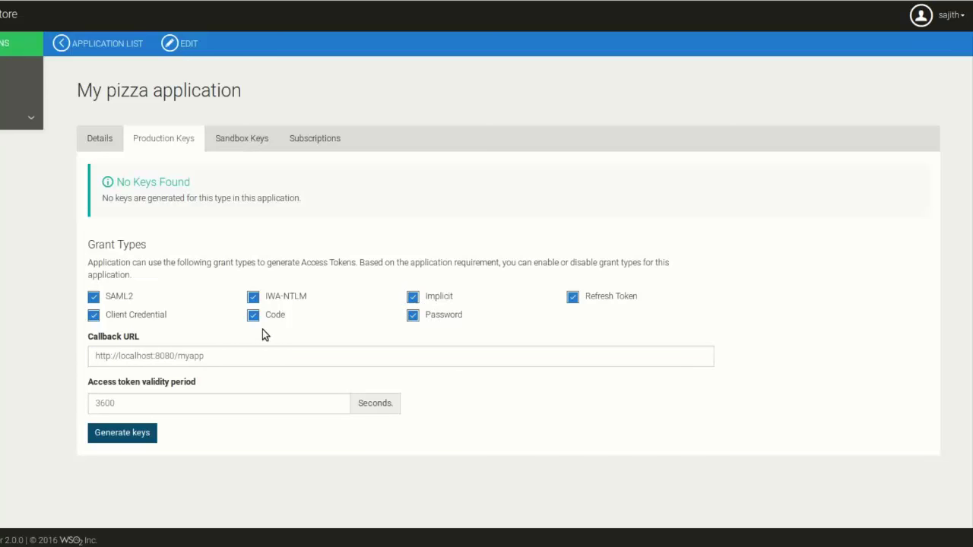
pyautogui.click(227, 350)
pyautogui.hotkey('ctrl', 'a')
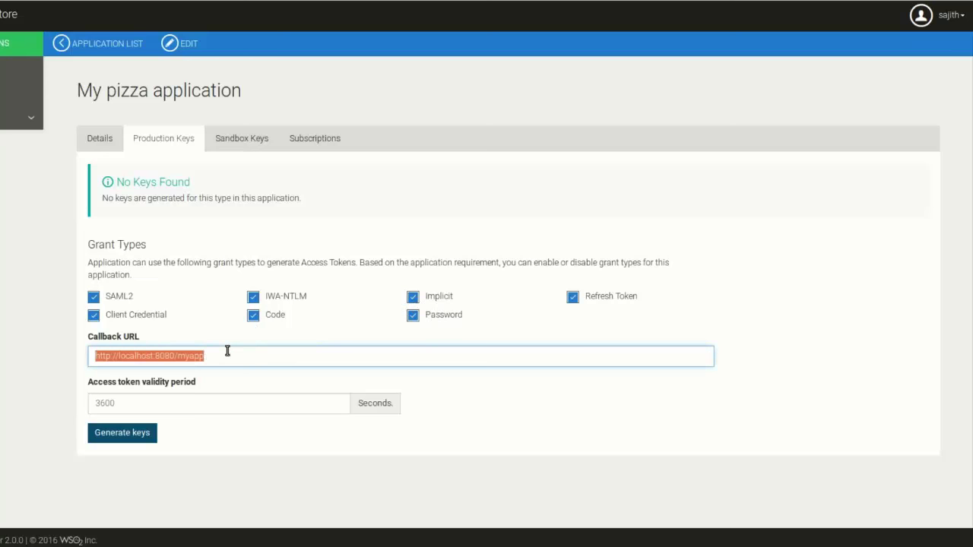
pyautogui.press('BackSpace')
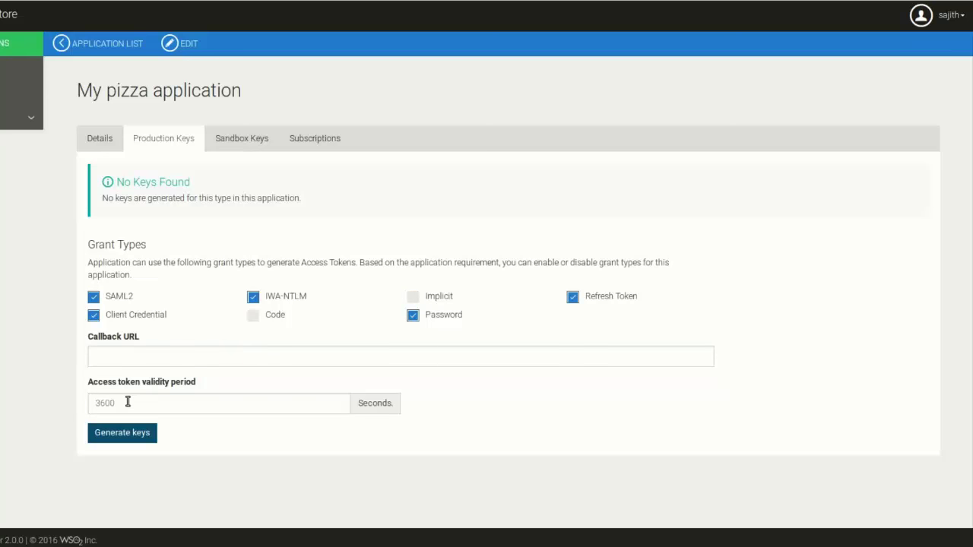
# - Set the access token validity period to 7200 seconds and generate the production keys
pyautogui.click(128, 401)
pyautogui.press('BackSpace')
pyautogui.press('BackSpace')
pyautogui.press('BackSpace')
pyautogui.press('BackSpace')
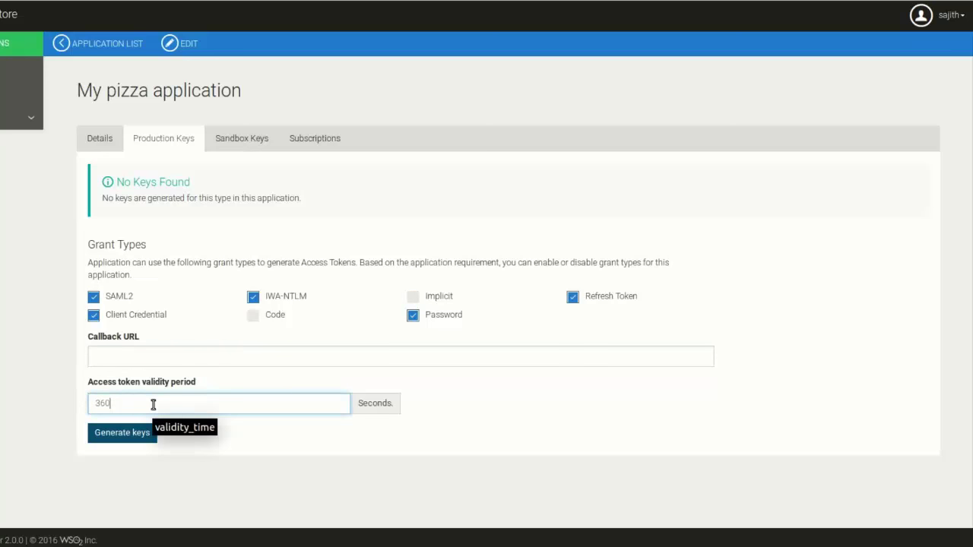
pyautogui.write('7200')
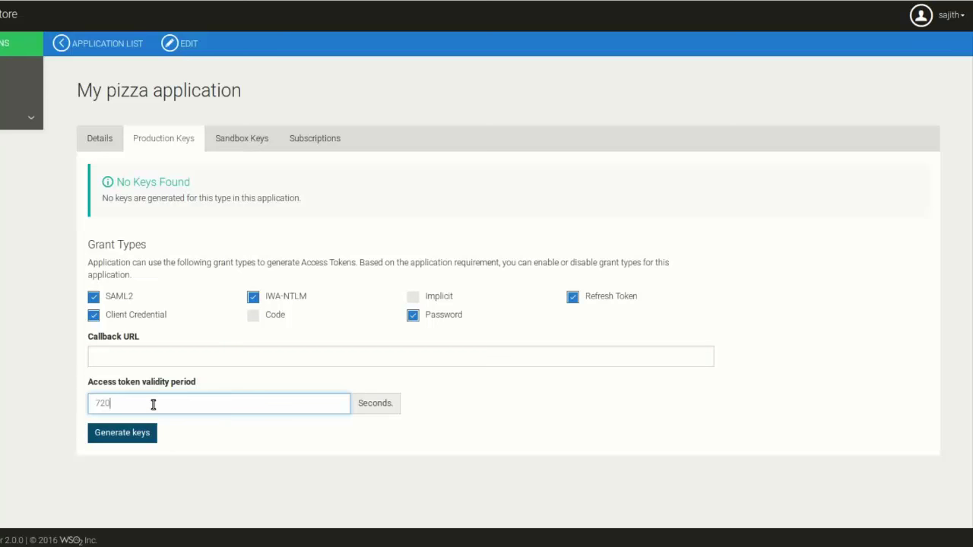
pyautogui.click(115, 436)
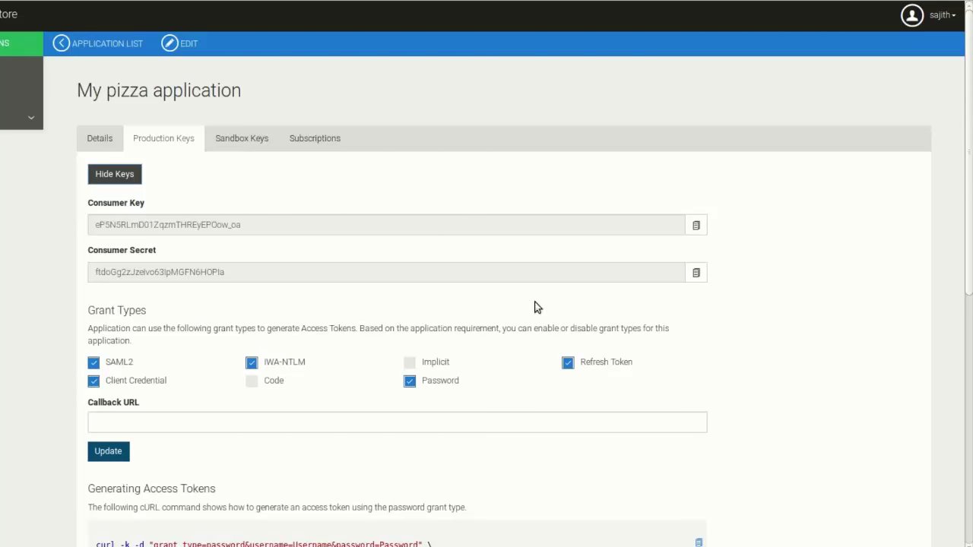
pyautogui.scroll(-3, 806, 324)
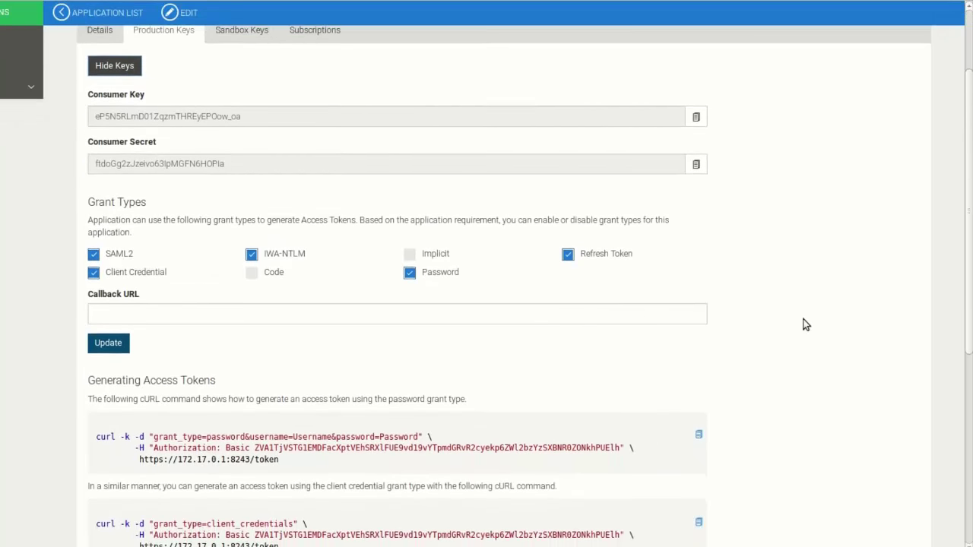
# - Hide and reveal the production keys, and review the consumer credentials, grant types, cURL token commands and test access token
pyautogui.click(134, 64)
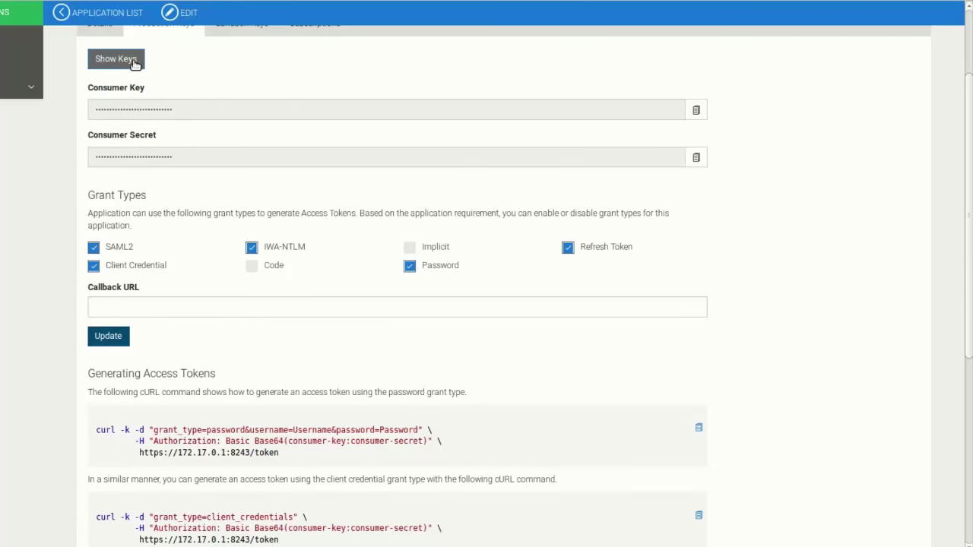
pyautogui.click(134, 64)
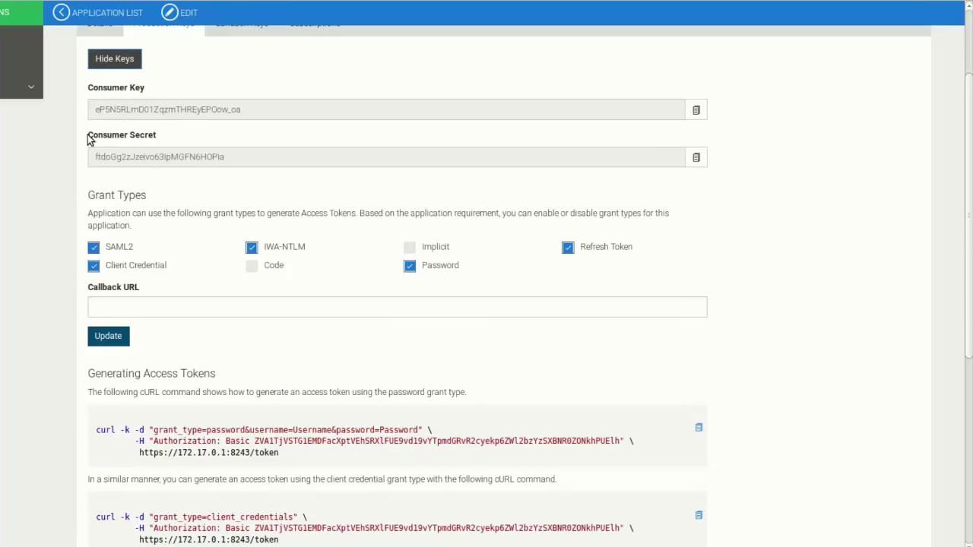
pyautogui.scroll(-1, 83, 232)
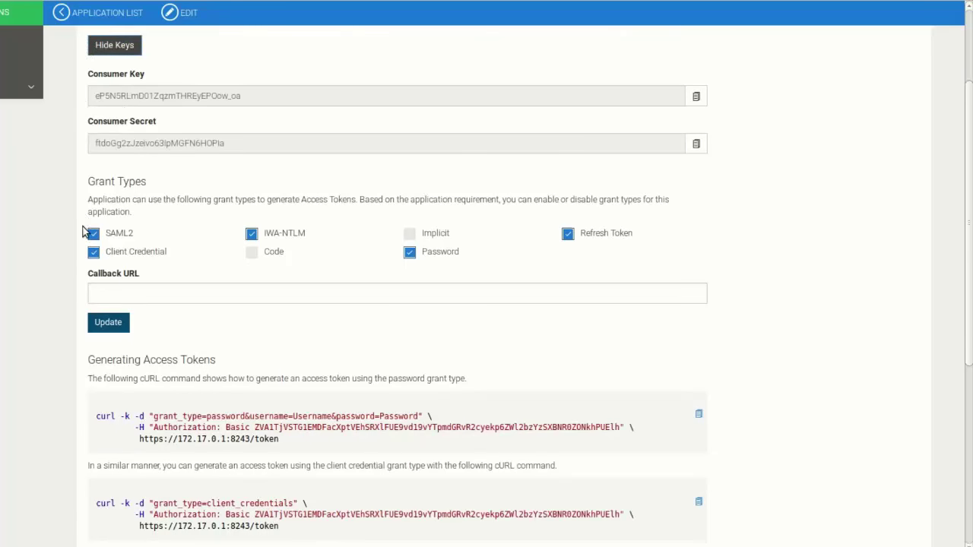
pyautogui.scroll(-5, 84, 232)
pyautogui.scroll(1, 83, 230)
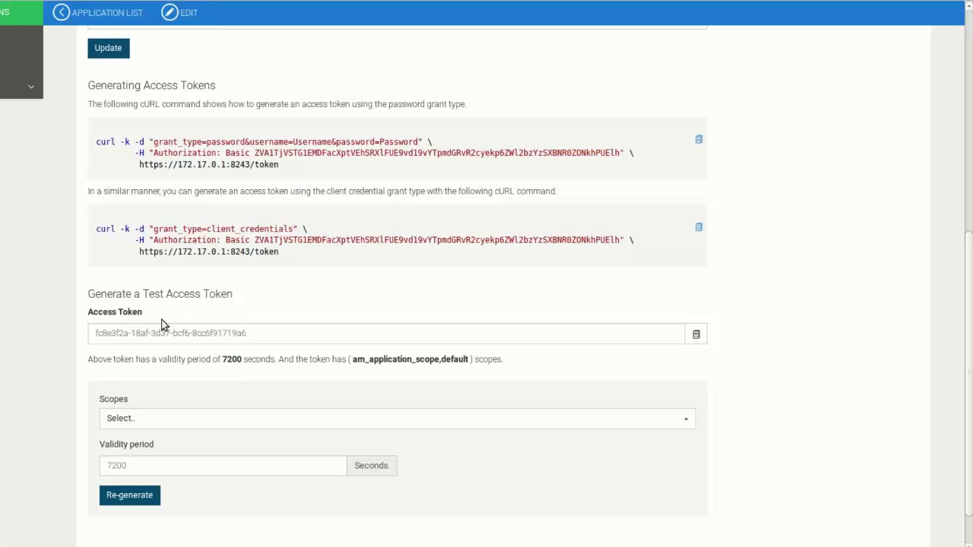
pyautogui.scroll(1, 149, 332)
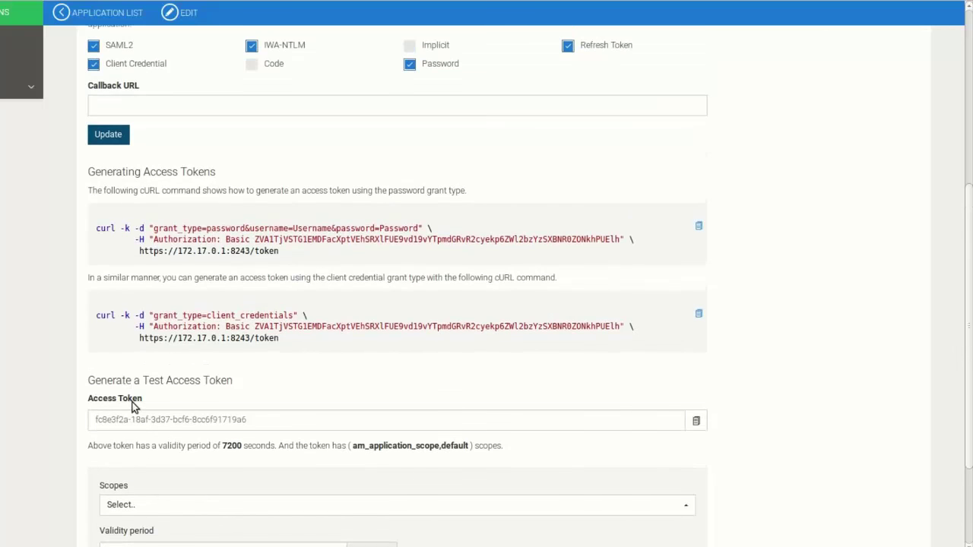
pyautogui.scroll(4, 133, 402)
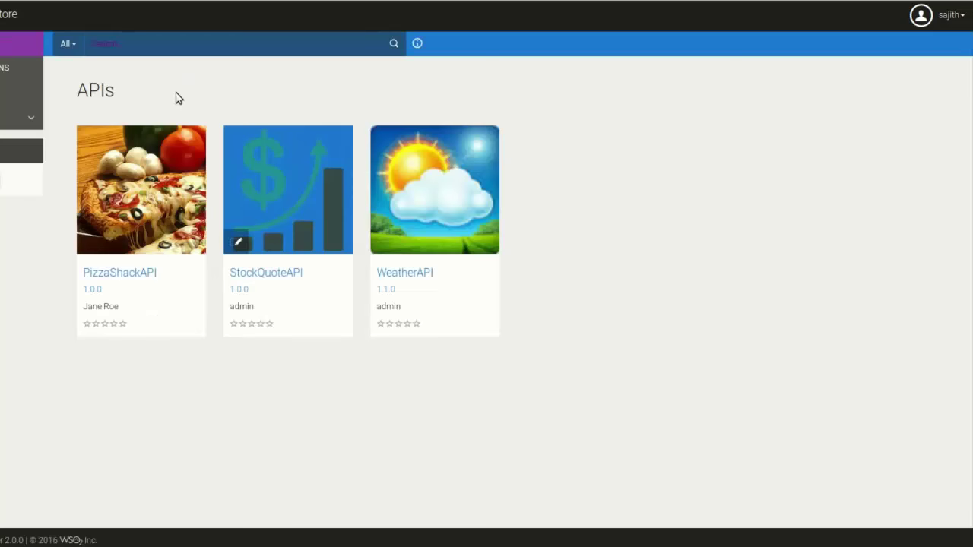
# - Open PizzaShackAPI's API Console and select My pizza application with its production key for trying the API
pyautogui.click(134, 275)
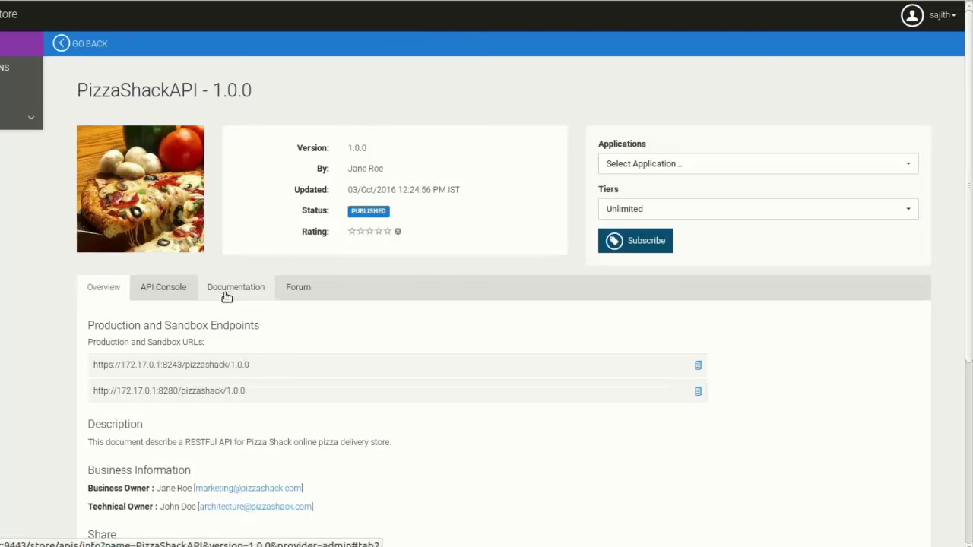
pyautogui.click(180, 296)
pyautogui.scroll(-3, 180, 292)
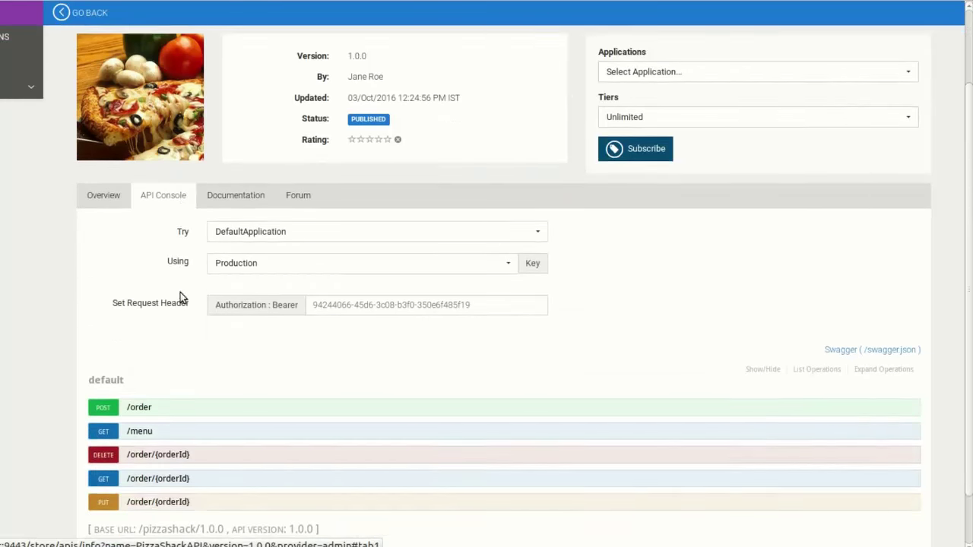
pyautogui.click(405, 216)
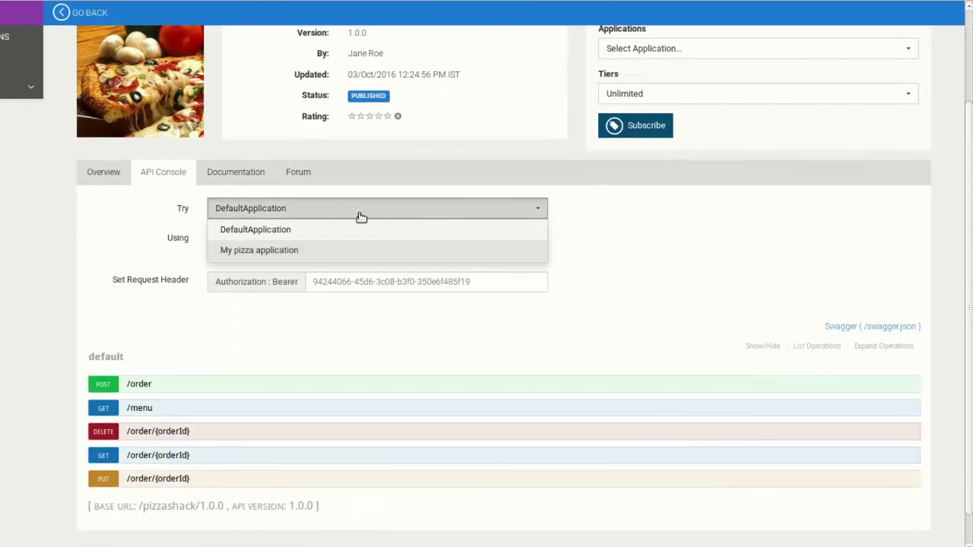
pyautogui.click(281, 255)
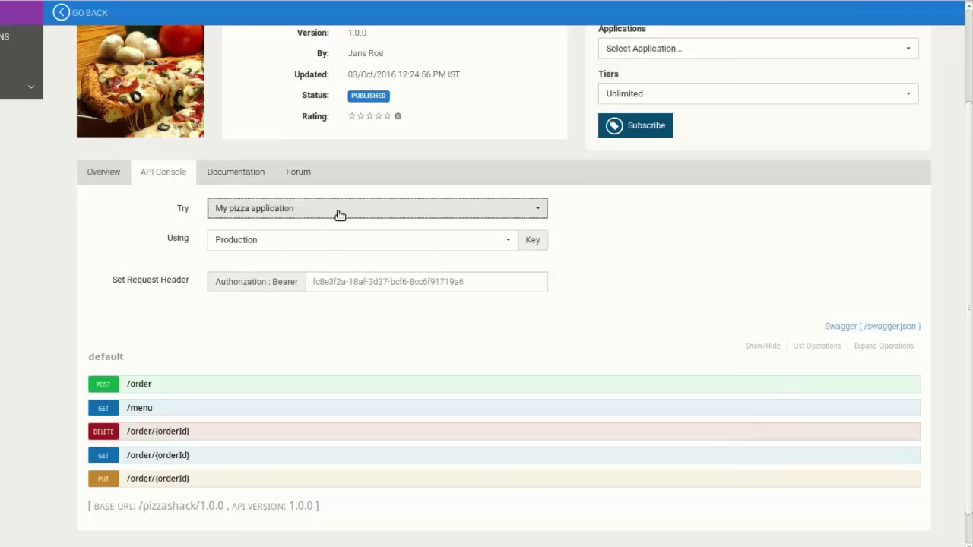
pyautogui.click(311, 284)
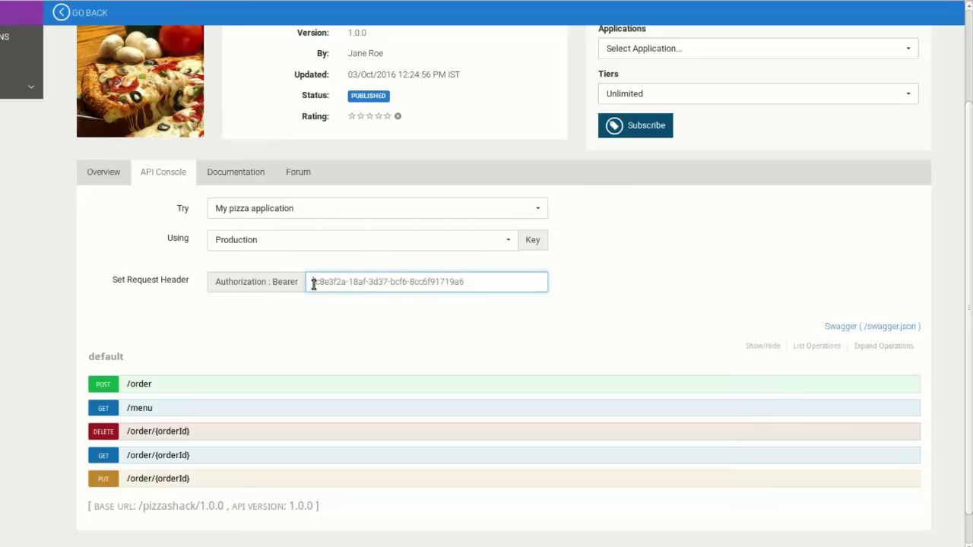
# - Expand the GET /menu operation and send a test request to it
pyautogui.click(103, 411)
pyautogui.scroll(-4, 289, 385)
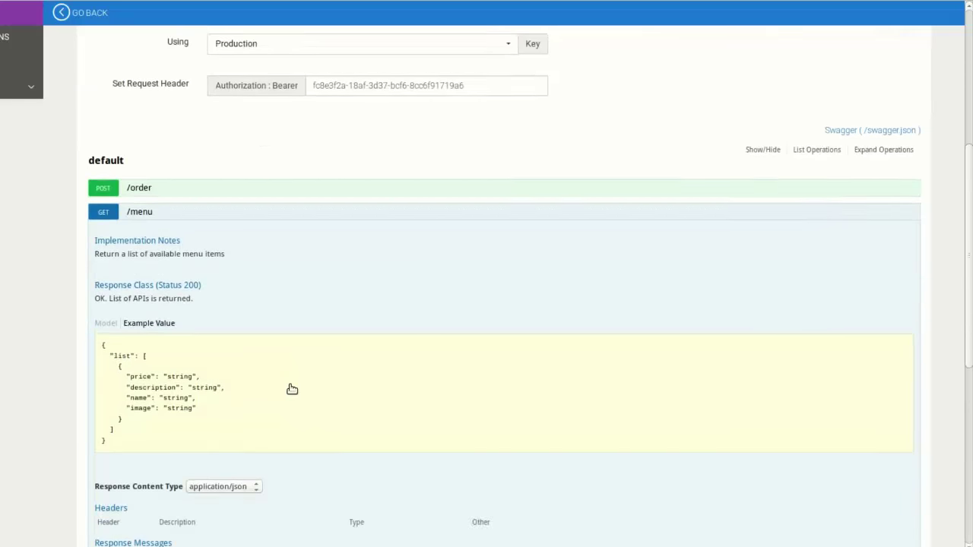
pyautogui.scroll(-4, 289, 386)
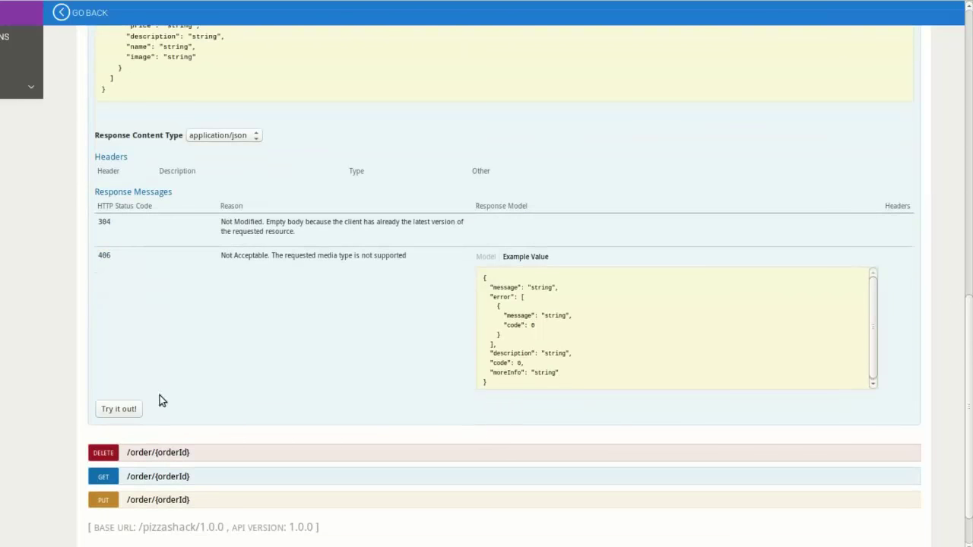
pyautogui.click(127, 409)
# - Examine the request URL, response body, response code and headers of the GET /menu call, and collapse the operation
pyautogui.scroll(-1, 352, 306)
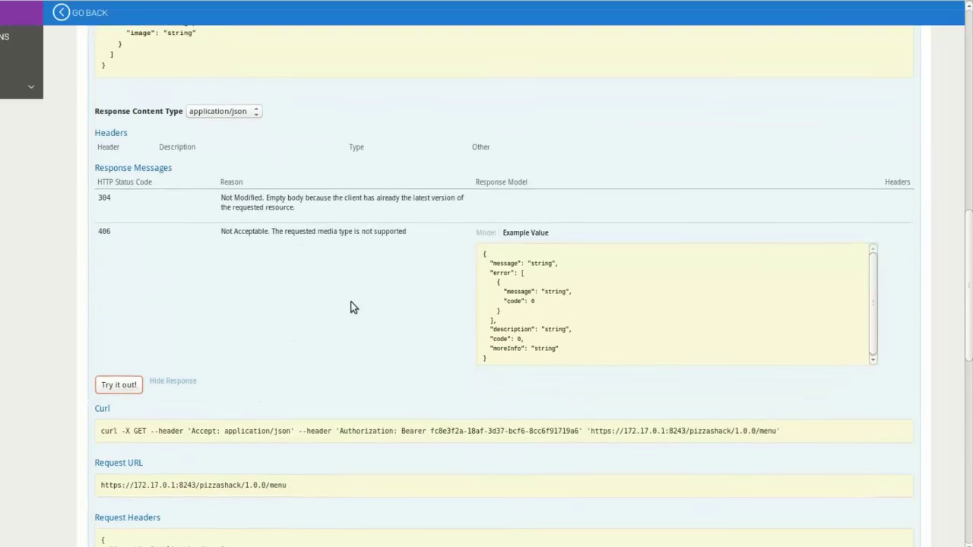
pyautogui.scroll(-2, 352, 306)
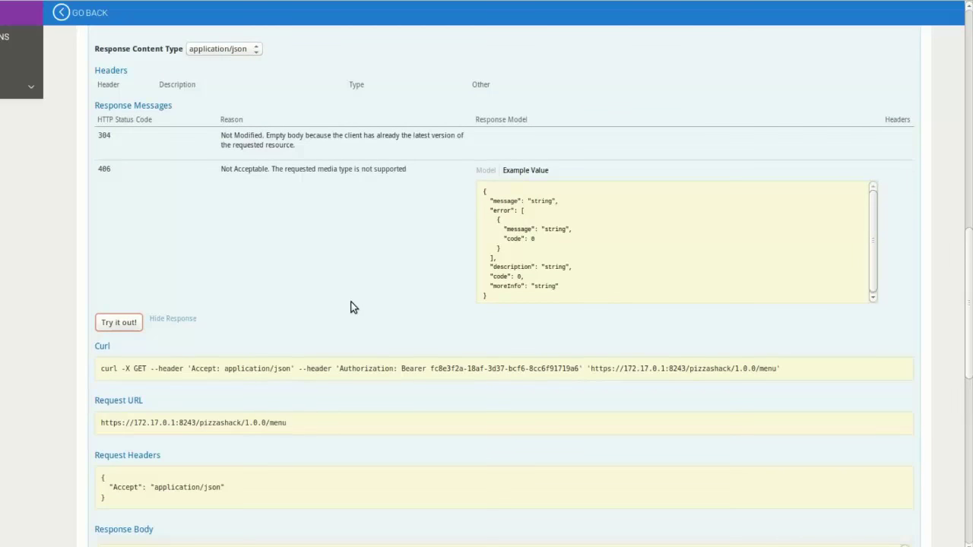
pyautogui.scroll(-3, 352, 306)
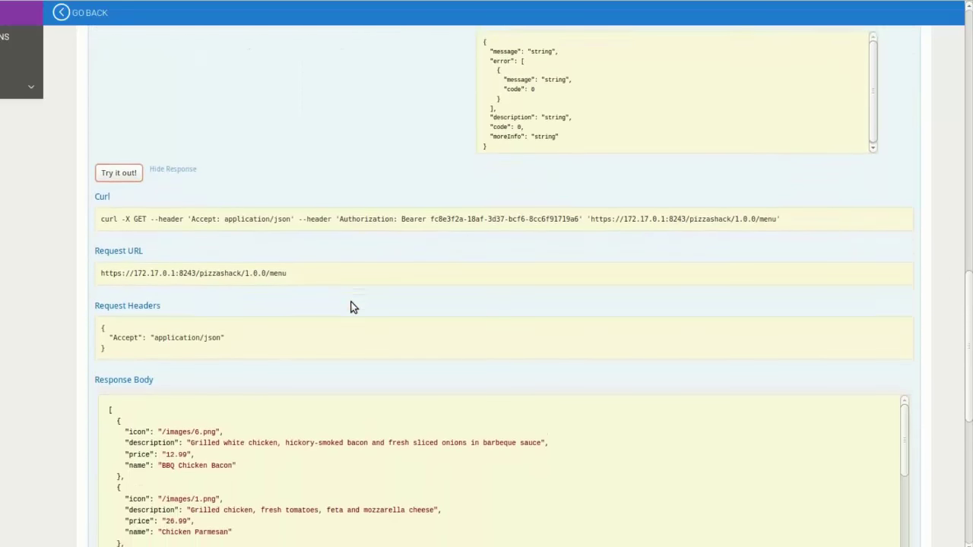
pyautogui.scroll(-3, 352, 306)
pyautogui.scroll(-3, 352, 306)
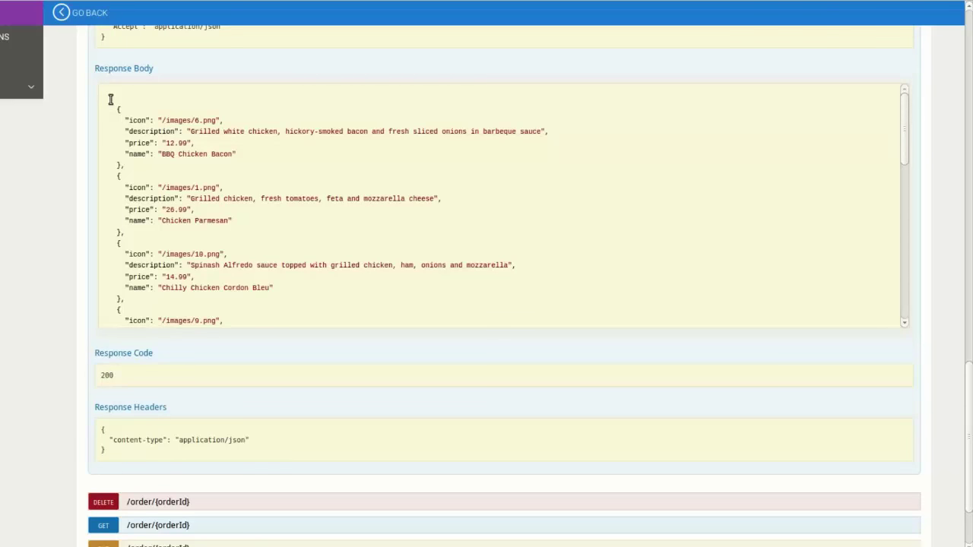
pyautogui.scroll(1, 110, 99)
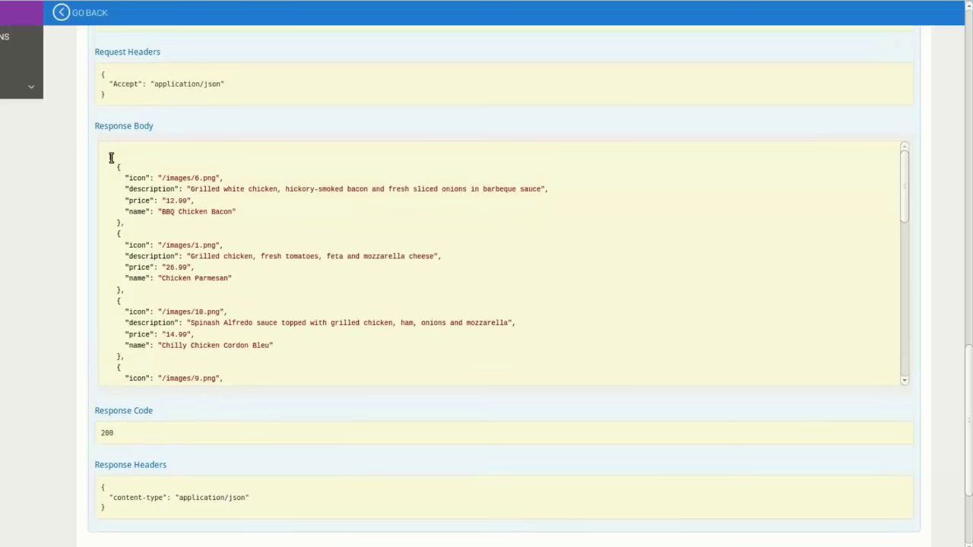
pyautogui.moveTo(110, 158); pyautogui.dragTo(159, 157)
pyautogui.scroll(1, 160, 153)
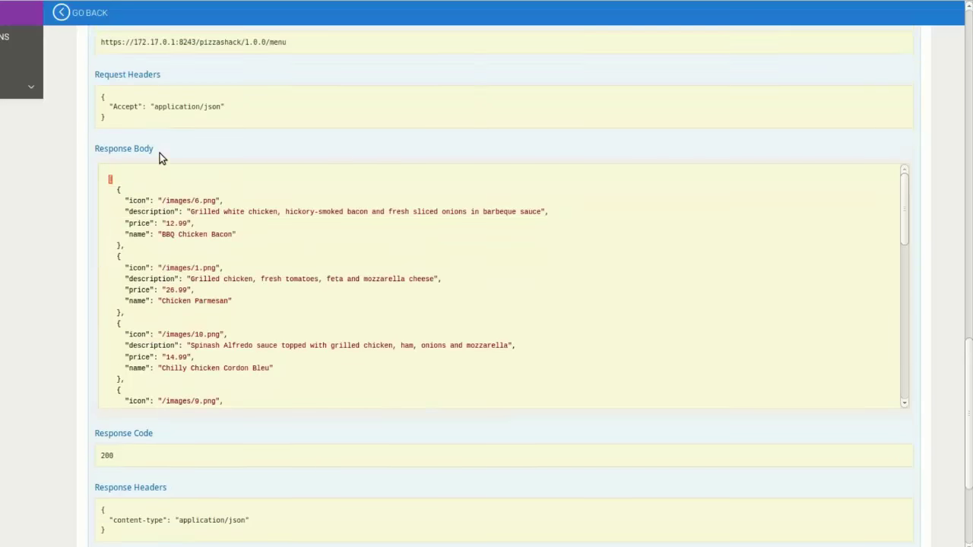
pyautogui.scroll(12, 159, 153)
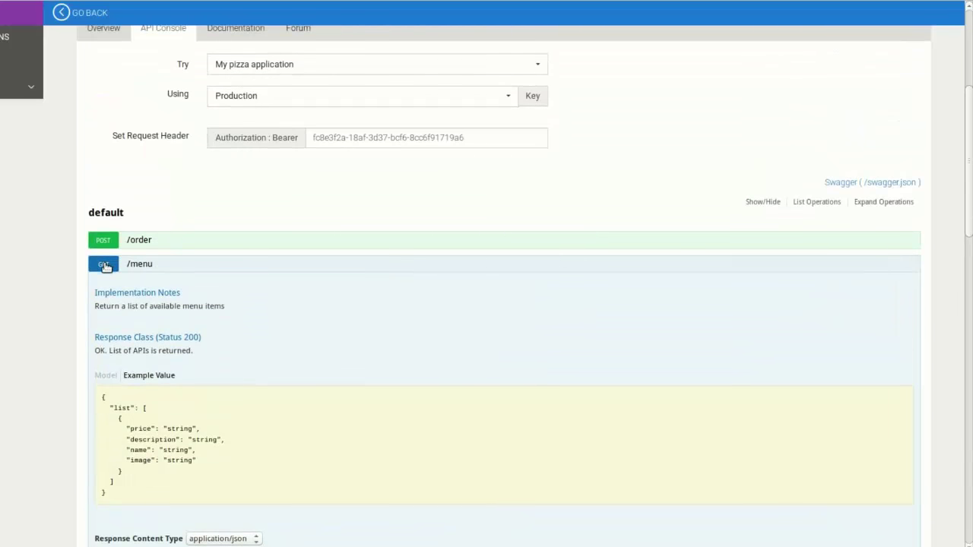
pyautogui.click(105, 266)
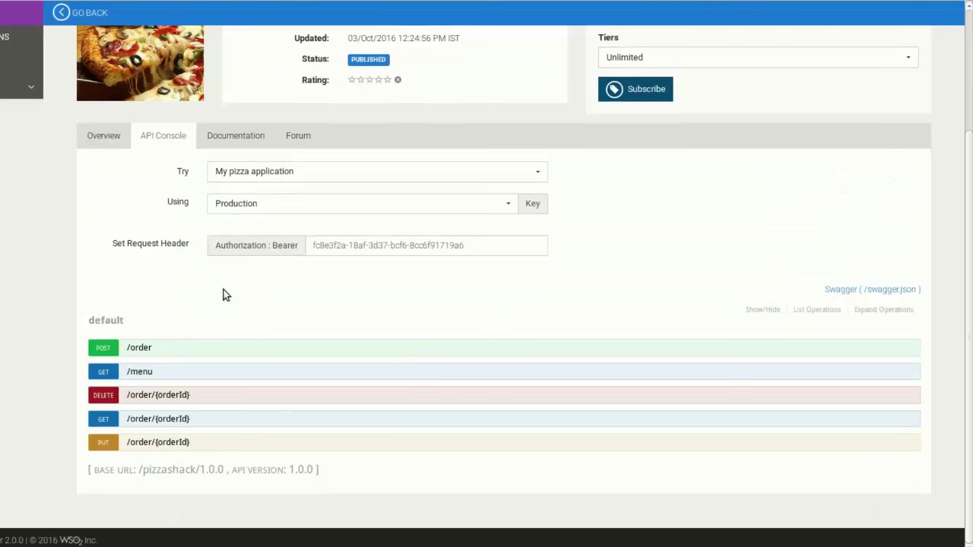
# - Fill the POST /order body with the customer's name, delivered true, address, pizzaType Garden Fresh, card number, quantity 2 and orderId 1
pyautogui.click(103, 347)
pyautogui.scroll(-2, 205, 378)
pyautogui.scroll(-5, 205, 378)
pyautogui.scroll(-1, 205, 378)
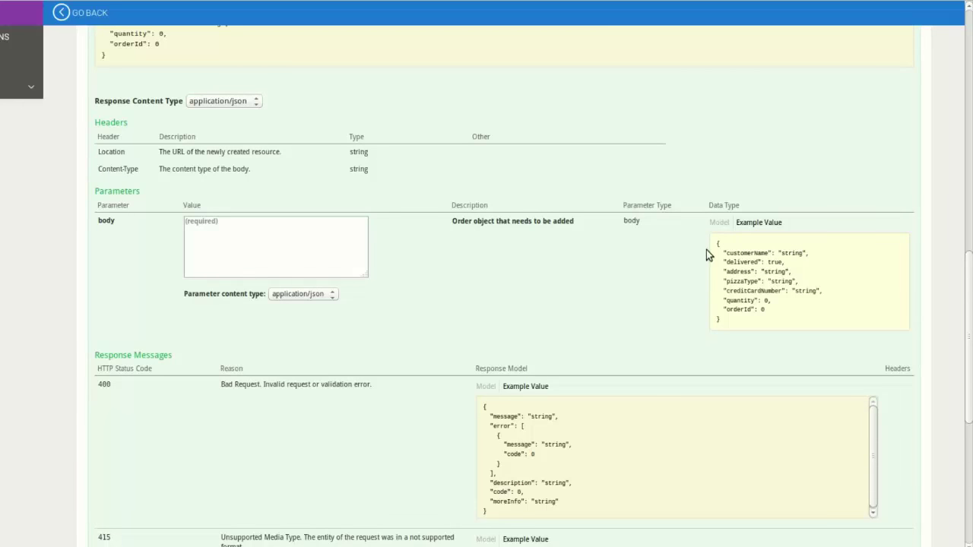
pyautogui.click(229, 230)
pyautogui.write('{   "customerName": "John",   "delivered": true,   "address": "USA",   "pizzaType": "Garden Fresh",   "creditCardNumber": "1234555",   "quantity": 2,   "orderId": 1 }')
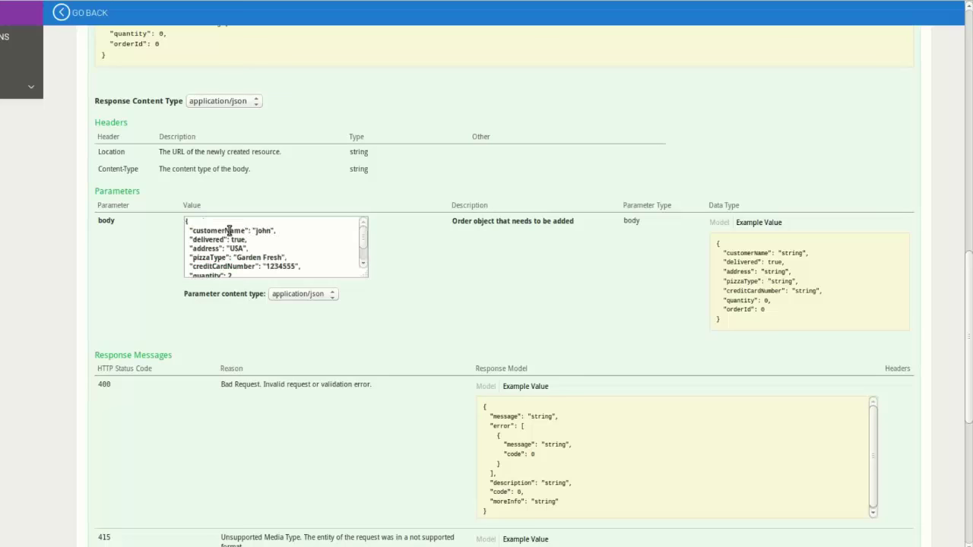
# - Send the POST /order request and examine its response body and response code
pyautogui.scroll(-5, 369, 258)
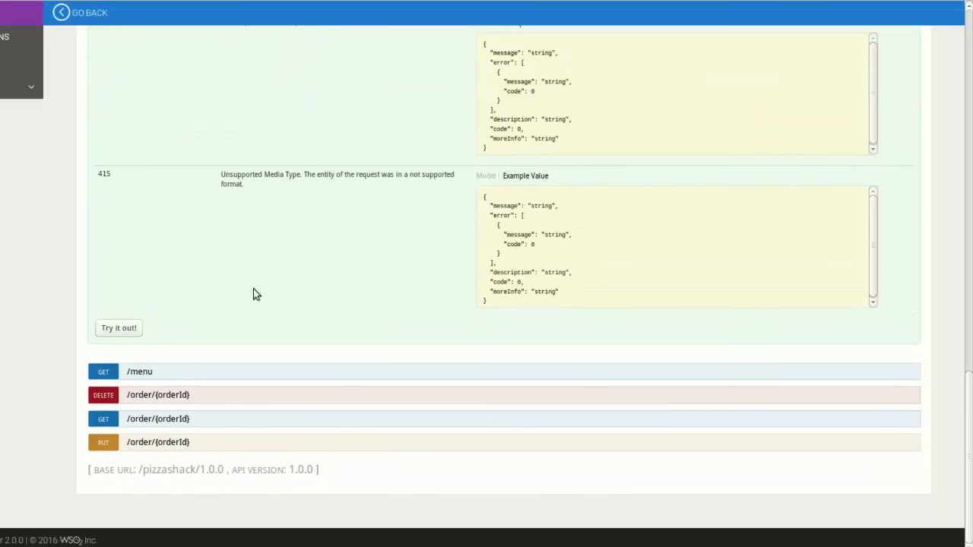
pyautogui.click(126, 333)
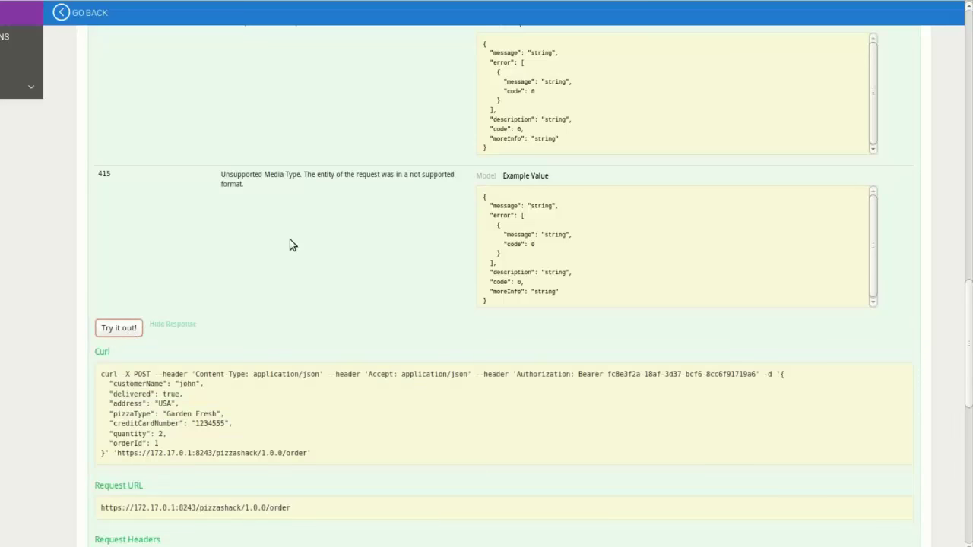
pyautogui.scroll(-7, 290, 244)
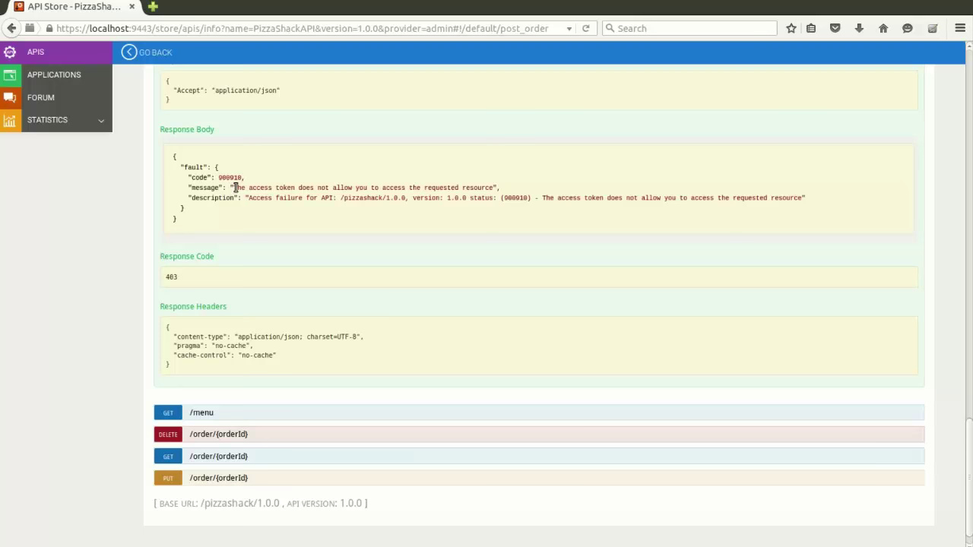
# - Switch to the API Publisher, check the scope assigned to PizzaShackAPI's POST /order resource, and return to the API Store
pyautogui.hotkey('alt', 'Tab')
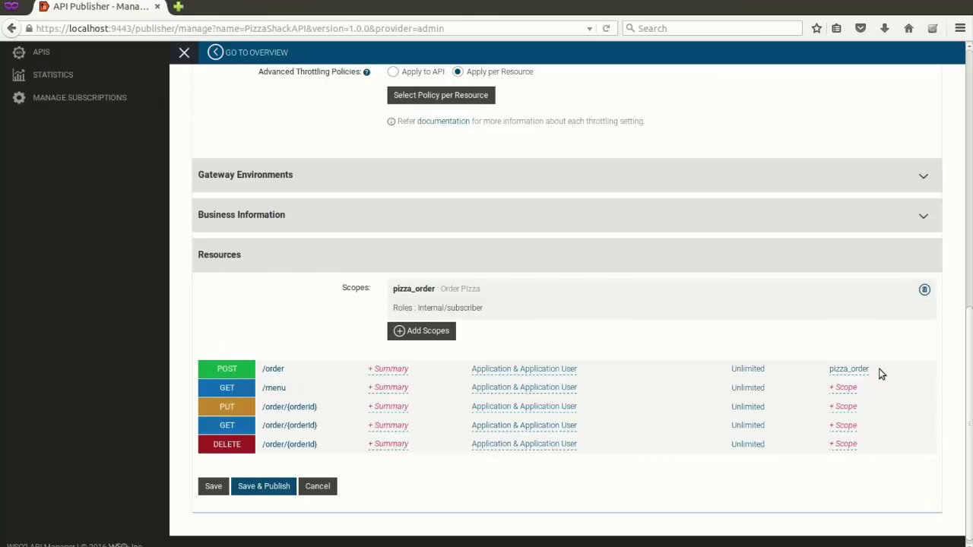
pyautogui.moveTo(879, 373); pyautogui.dragTo(833, 373)
pyautogui.click(580, 347)
pyautogui.hotkey('alt', 'Tab')
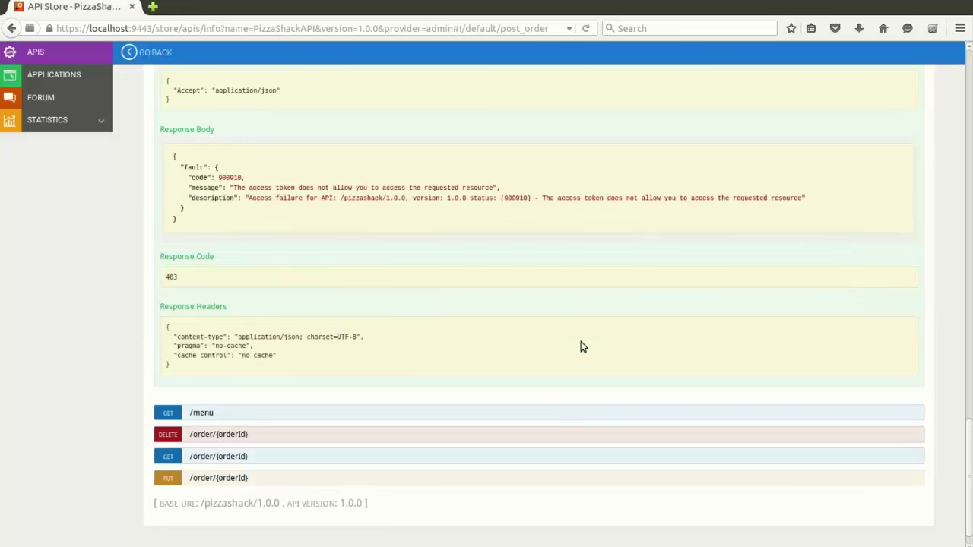
# - Open the details of My pizza application from the application list
pyautogui.scroll(6, 490, 344)
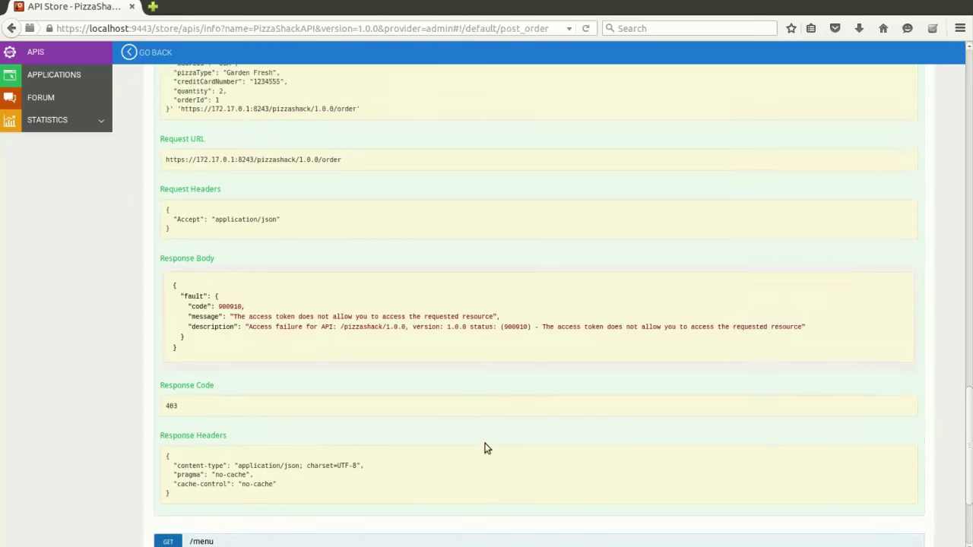
pyautogui.scroll(10, 486, 449)
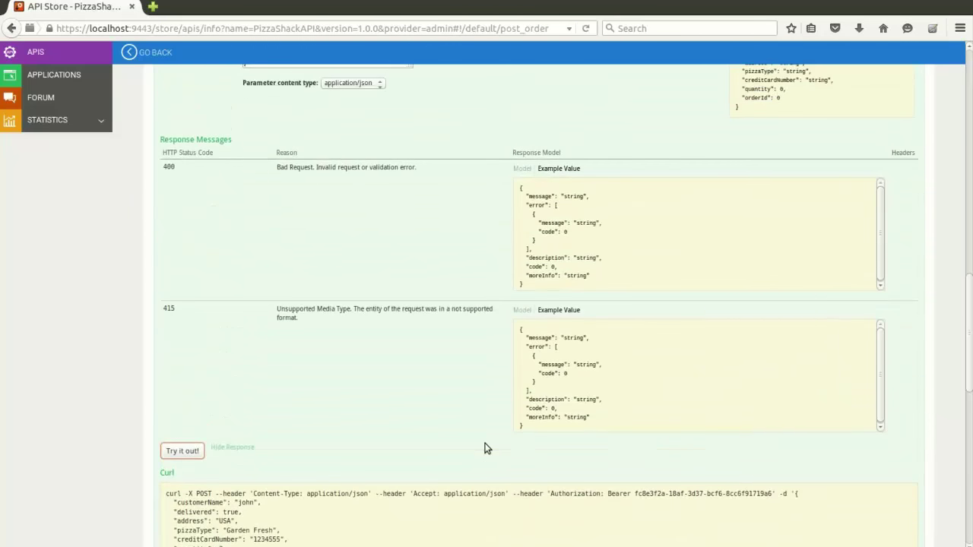
pyautogui.scroll(10, 487, 449)
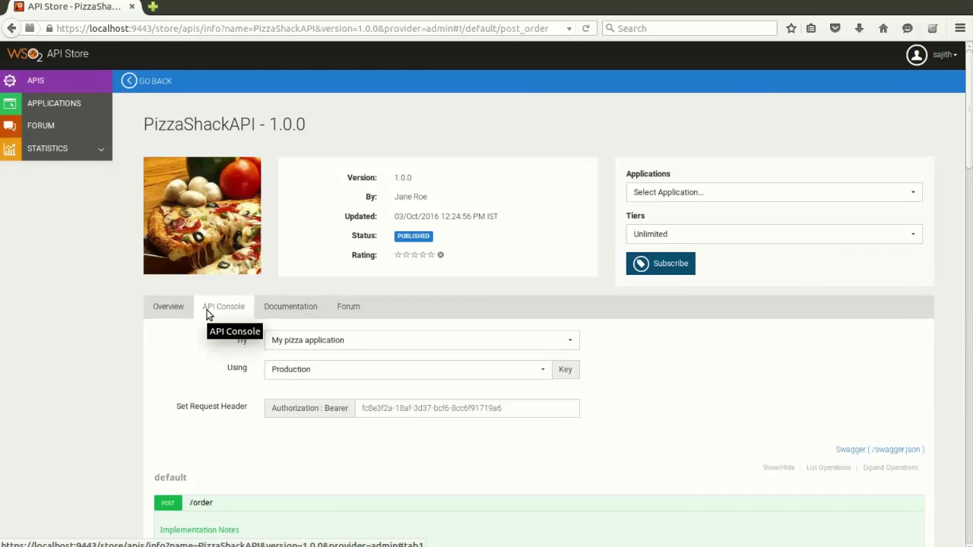
pyautogui.click(51, 82)
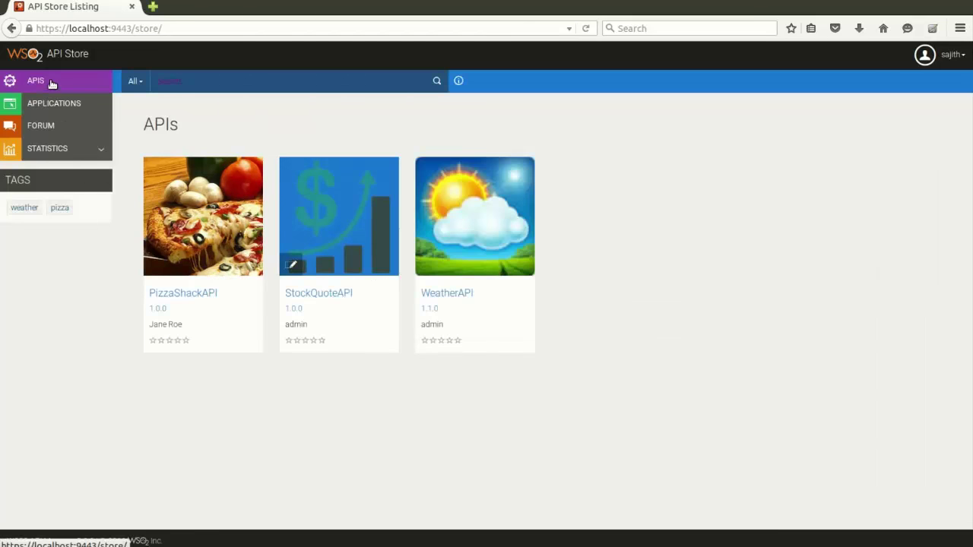
pyautogui.click(174, 297)
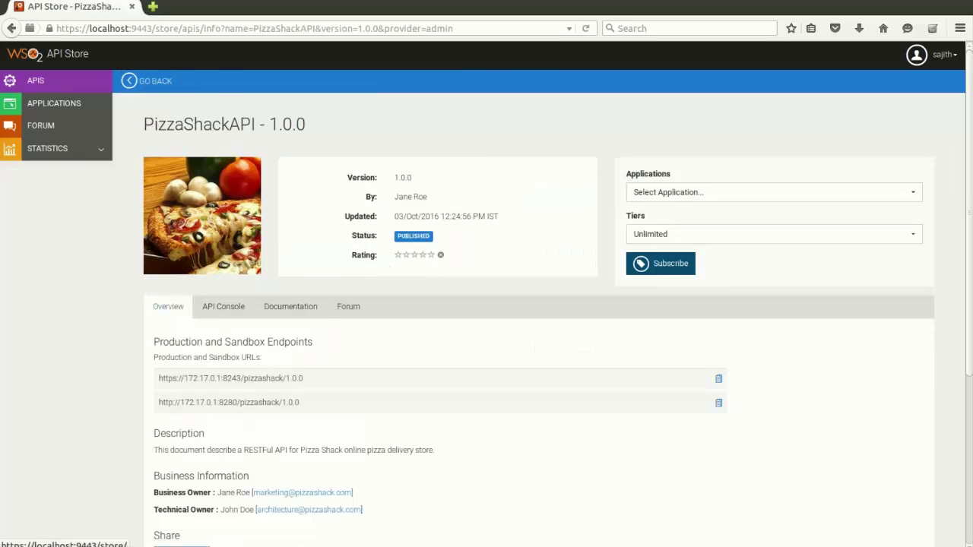
pyautogui.click(38, 104)
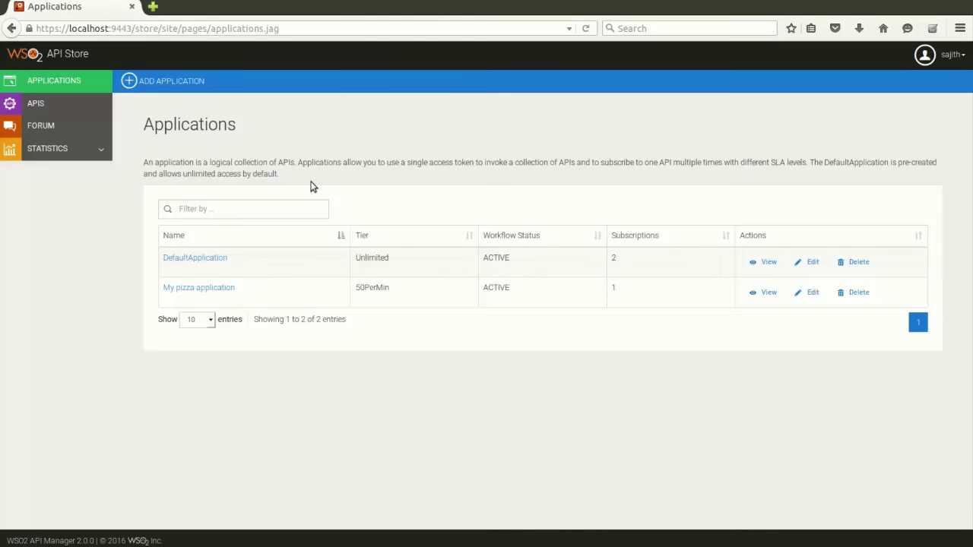
pyautogui.click(208, 292)
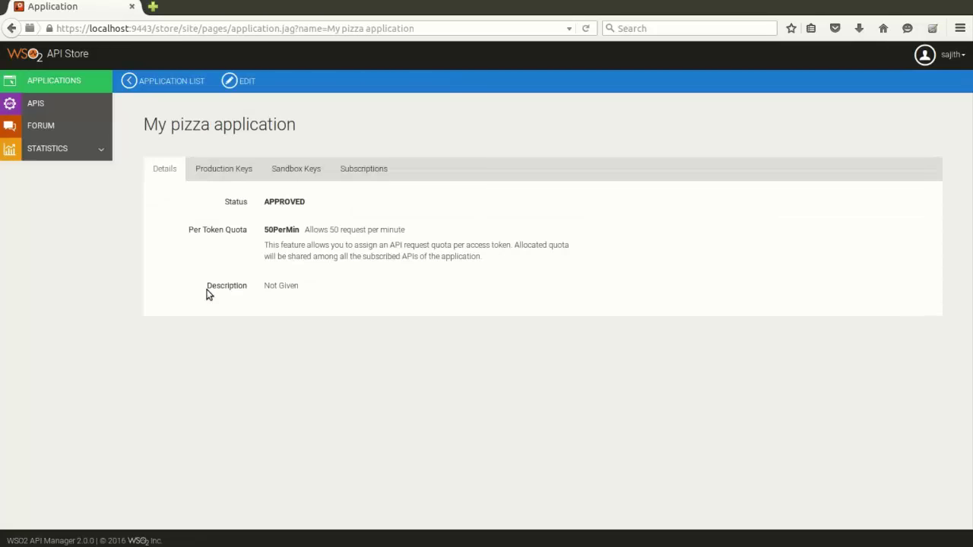
# - Regenerate My pizza application's production test access token with the Order Pizza (pizza_order) scope
pyautogui.click(215, 169)
pyautogui.scroll(-6, 312, 321)
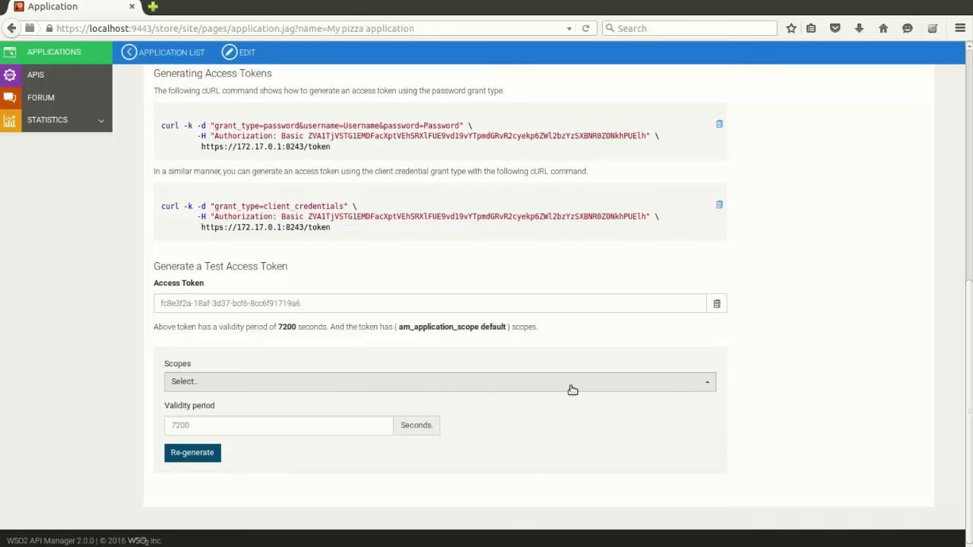
pyautogui.click(624, 377)
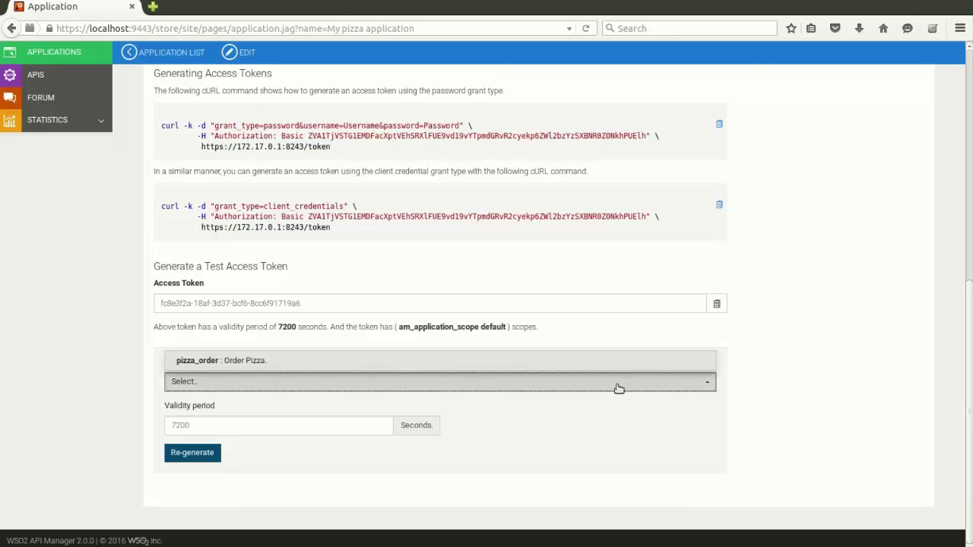
pyautogui.click(661, 364)
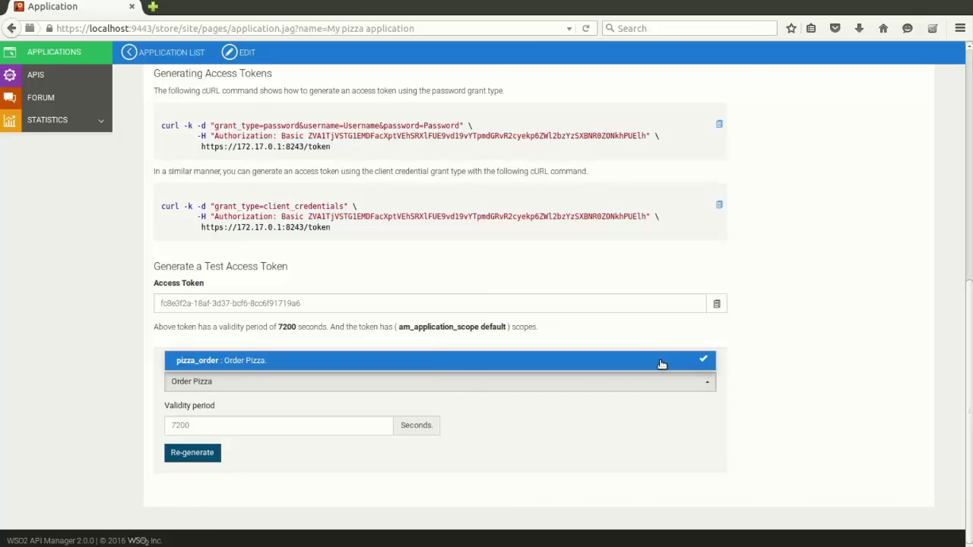
pyautogui.click(725, 383)
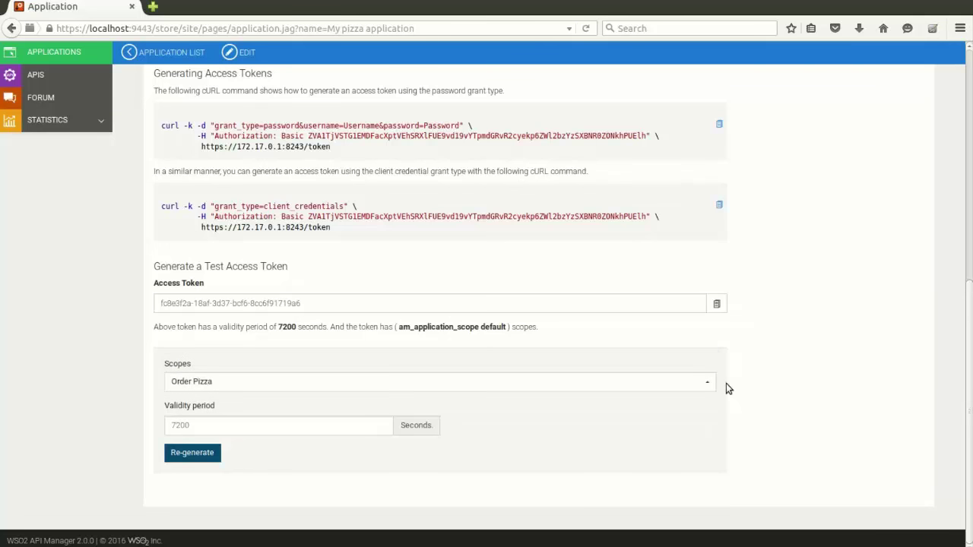
pyautogui.click(186, 453)
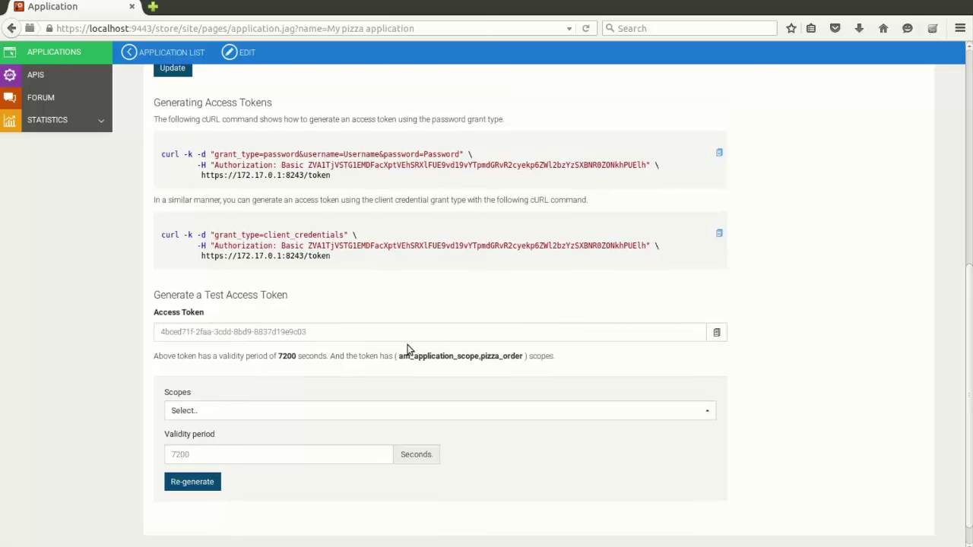
# - Open PizzaShackAPI from the API list and show its API Console
pyautogui.scroll(5, 469, 322)
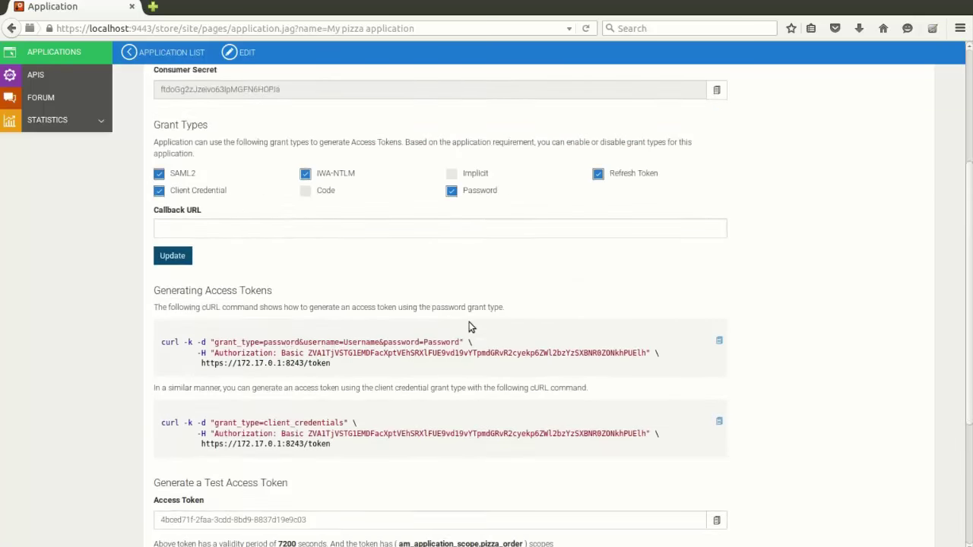
pyautogui.click(62, 110)
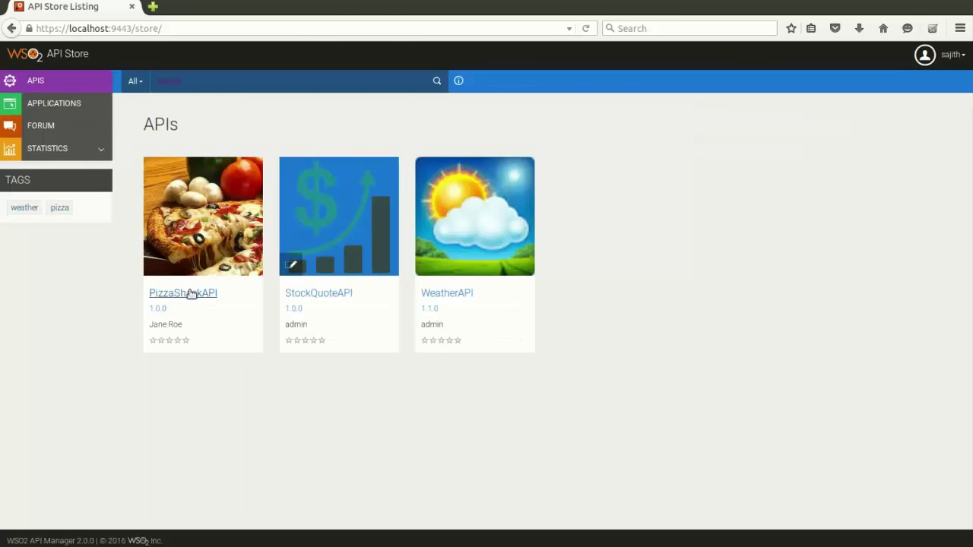
pyautogui.click(190, 294)
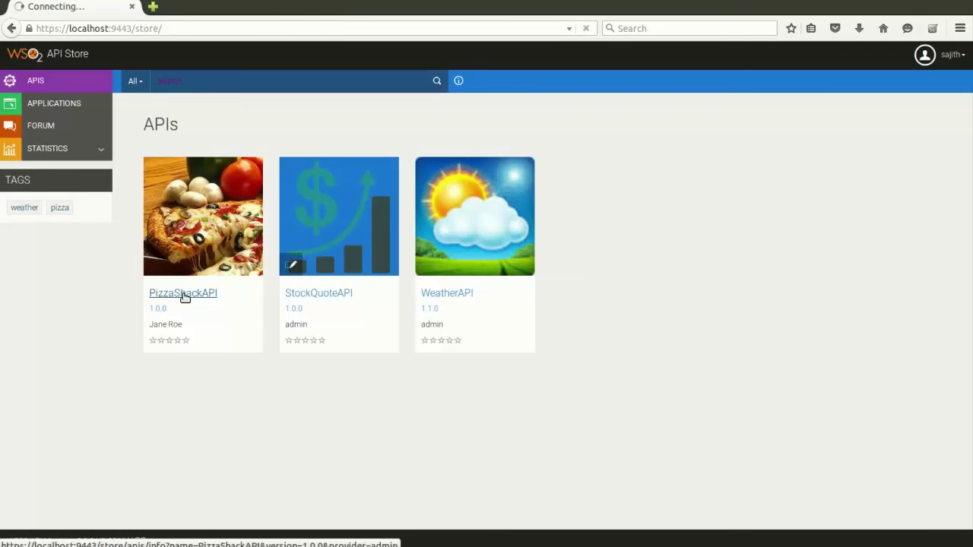
pyautogui.scroll(-3, 471, 417)
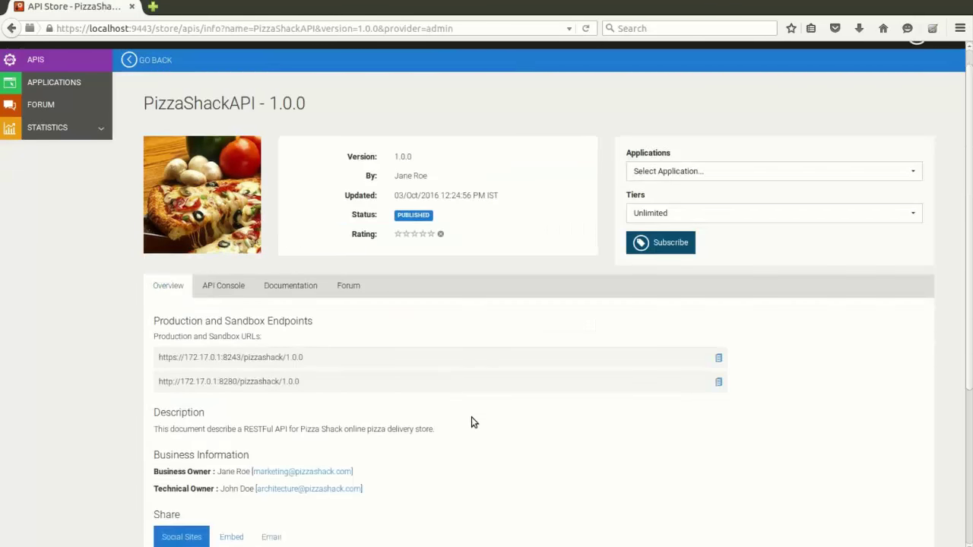
pyautogui.click(226, 200)
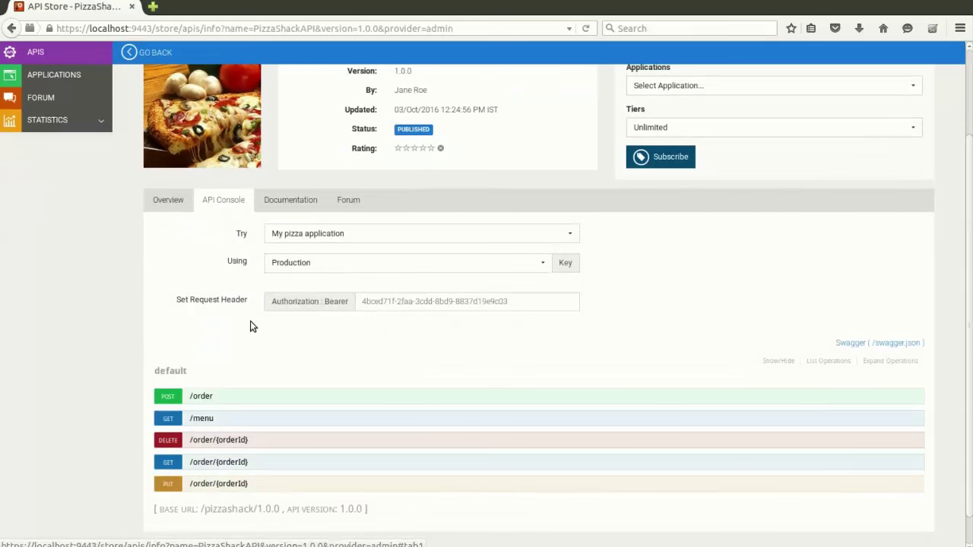
# - Expand POST /order and paste the earlier order JSON, including the customer's name and card number, into the body parameter
pyautogui.click(168, 395)
pyautogui.scroll(-10, 319, 367)
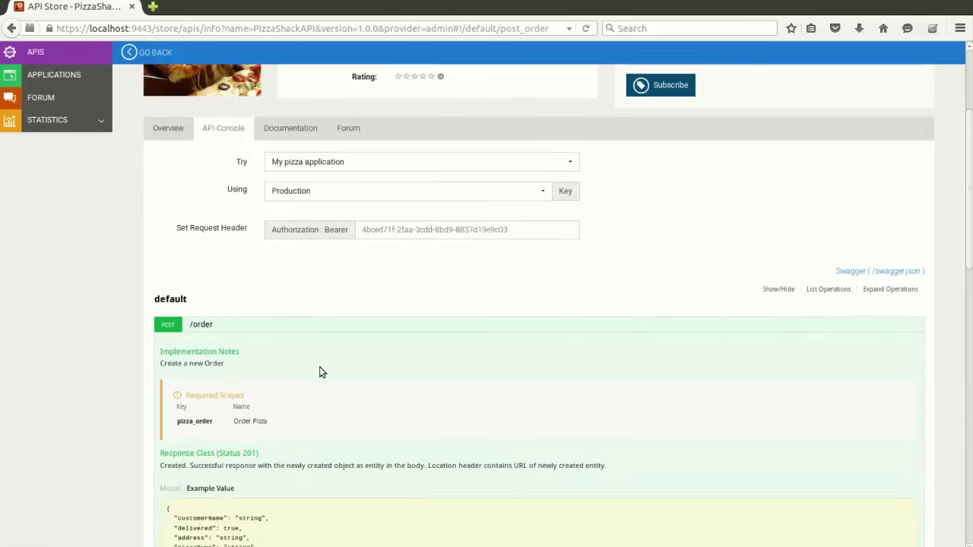
pyautogui.hotkey('ctrl', 'v')
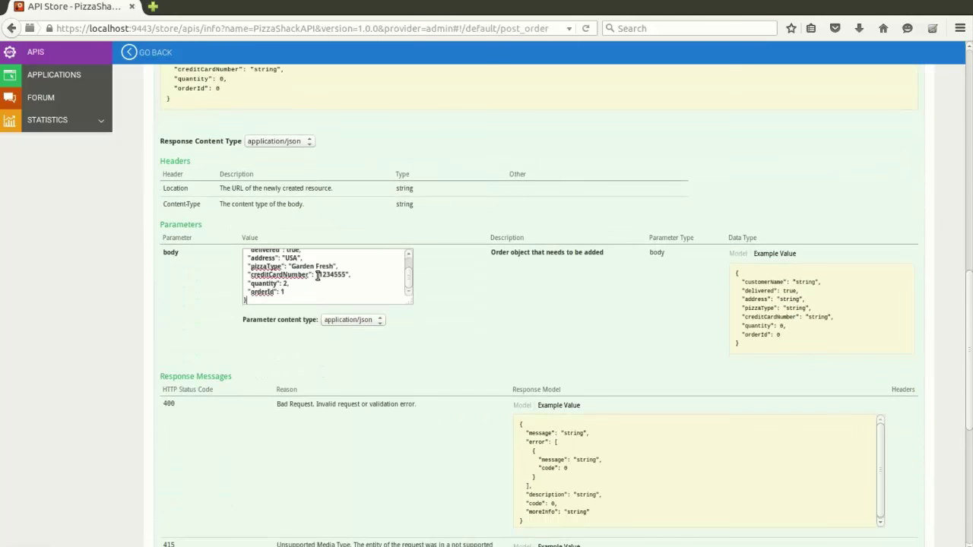
pyautogui.scroll(-3, 453, 303)
pyautogui.scroll(1, 452, 304)
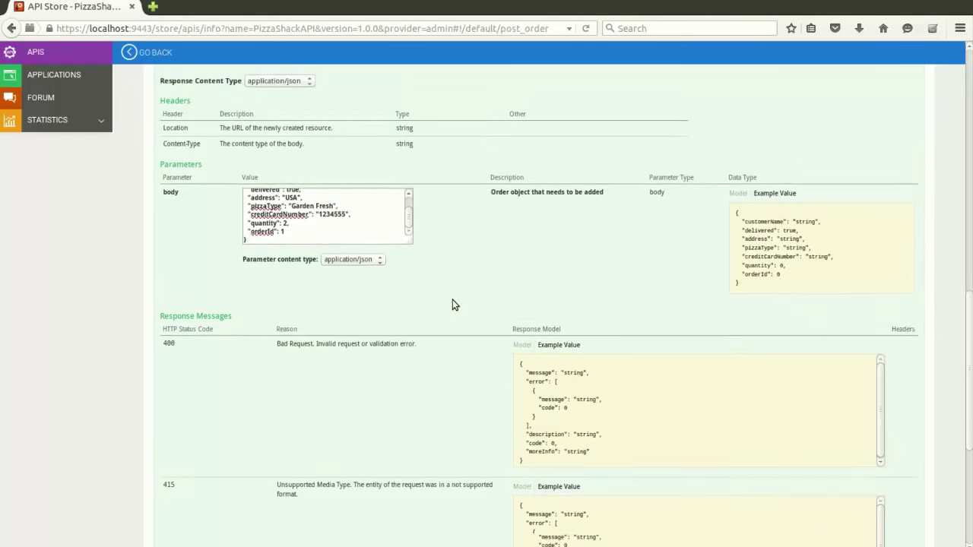
pyautogui.scroll(-5, 452, 304)
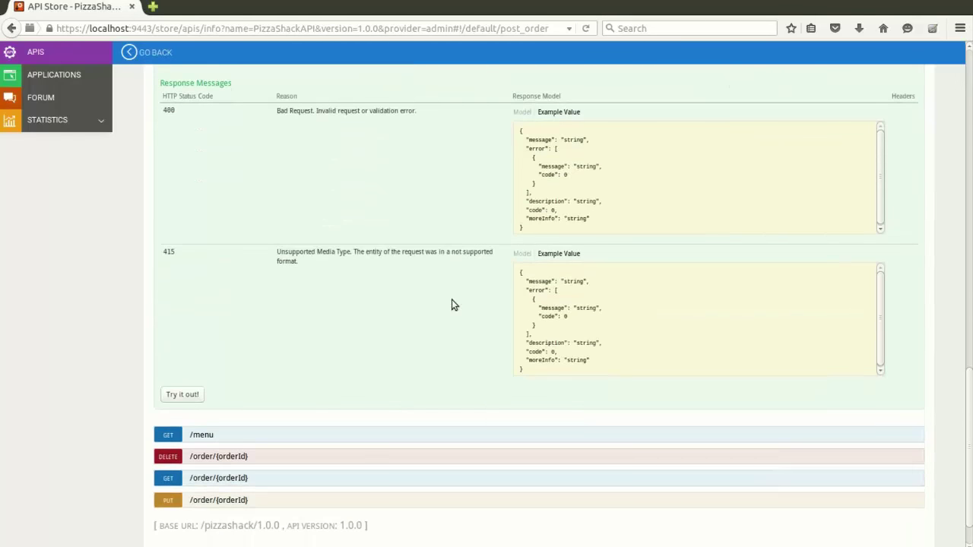
# - Send the POST /order request and examine the response body, especially the orderId, and the response code
pyautogui.click(190, 394)
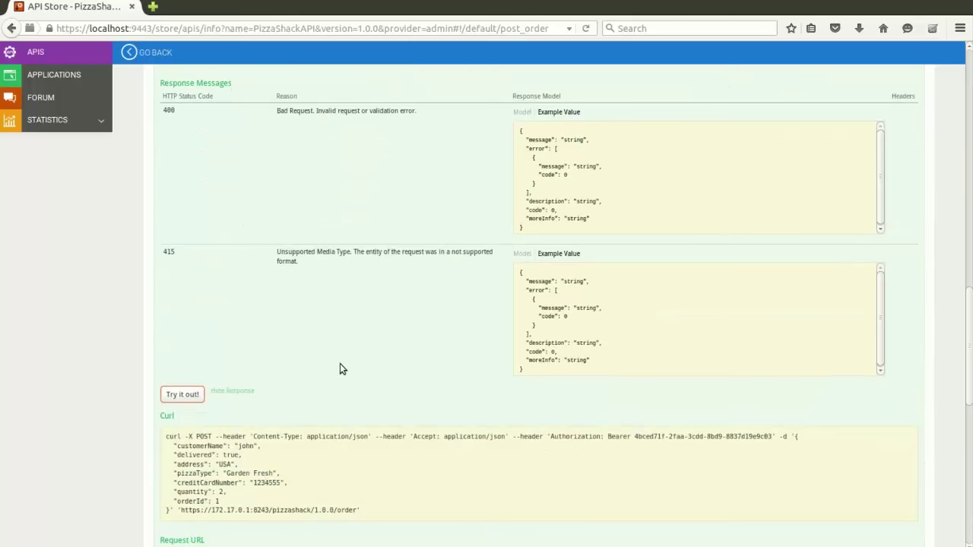
pyautogui.scroll(-10, 340, 364)
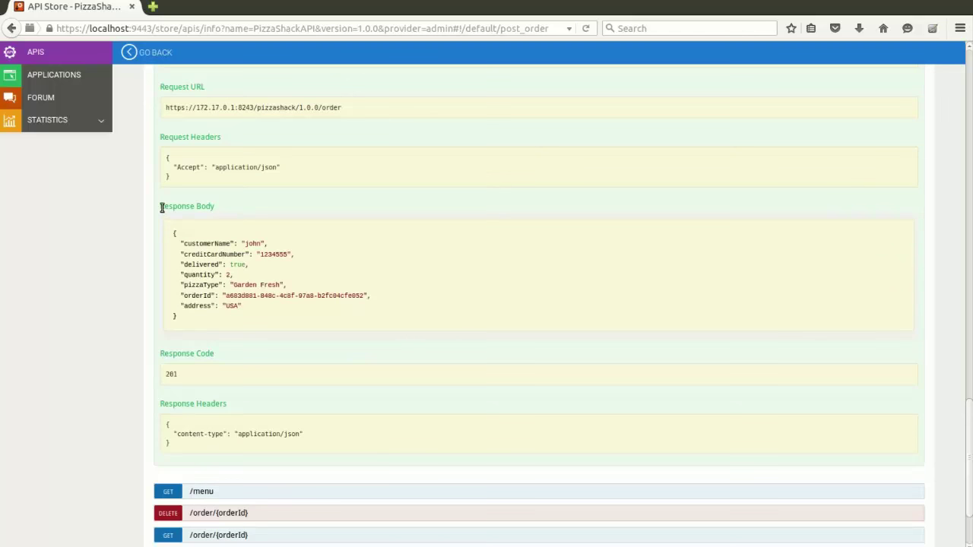
pyautogui.moveTo(170, 235); pyautogui.dragTo(174, 319)
pyautogui.click(304, 205)
pyautogui.moveTo(227, 297); pyautogui.dragTo(367, 295)
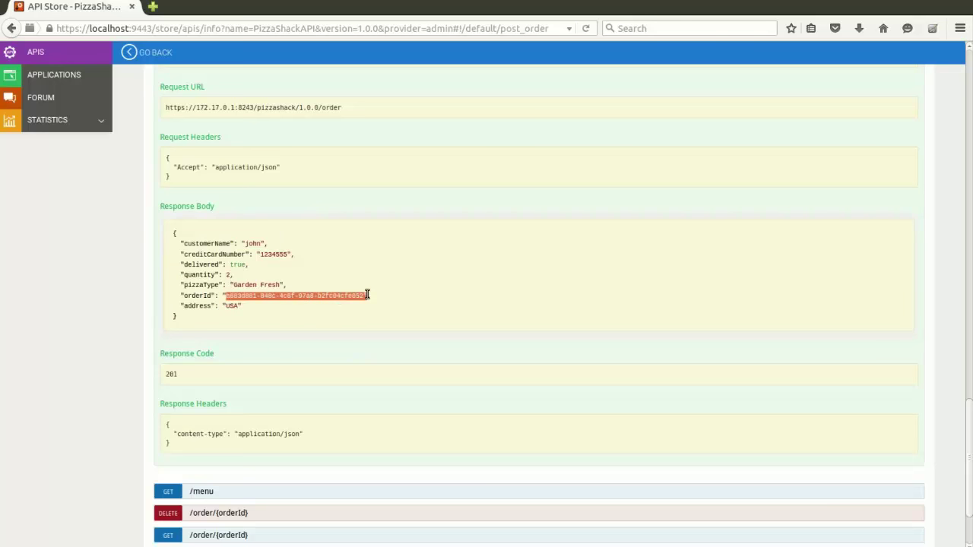
pyautogui.click(445, 222)
pyautogui.scroll(2, 453, 202)
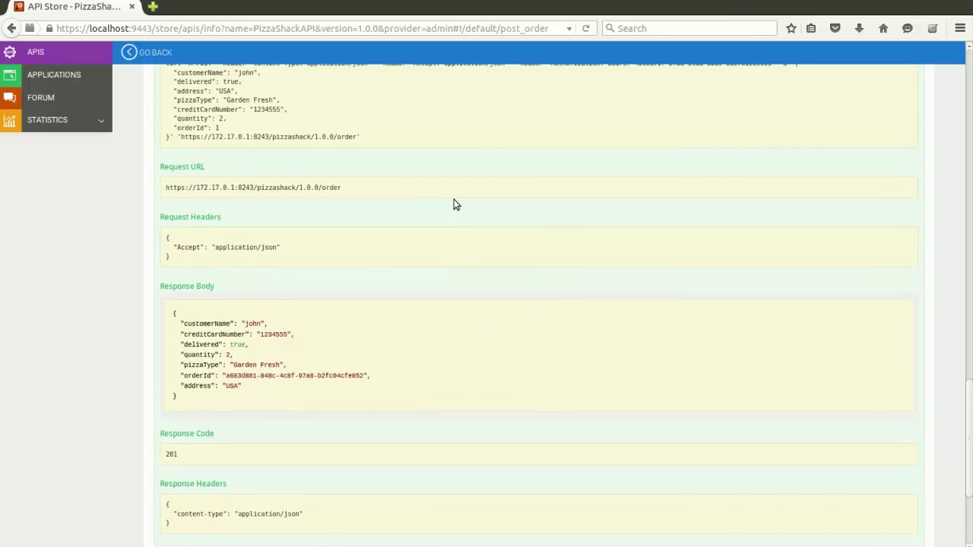